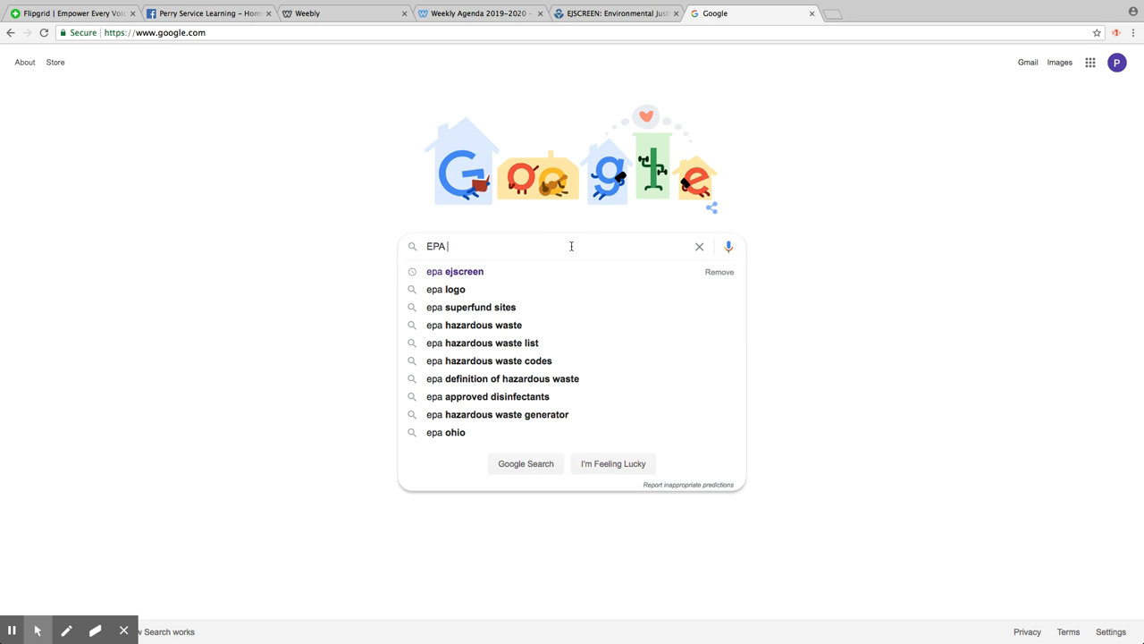
Step: Search Google for "epa ejscreen" and launch the EJSCREEN mapping tool from the EPA's EJSCREEN page
{"action": "left_click", "coordinate": [452, 277]}
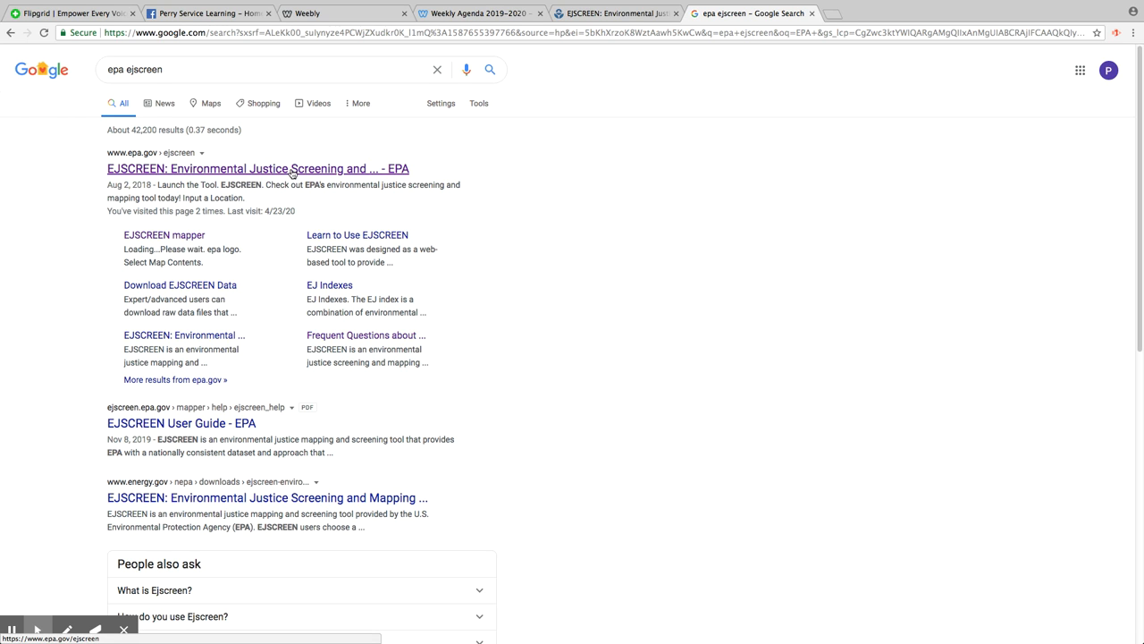
{"action": "left_click", "coordinate": [292, 168]}
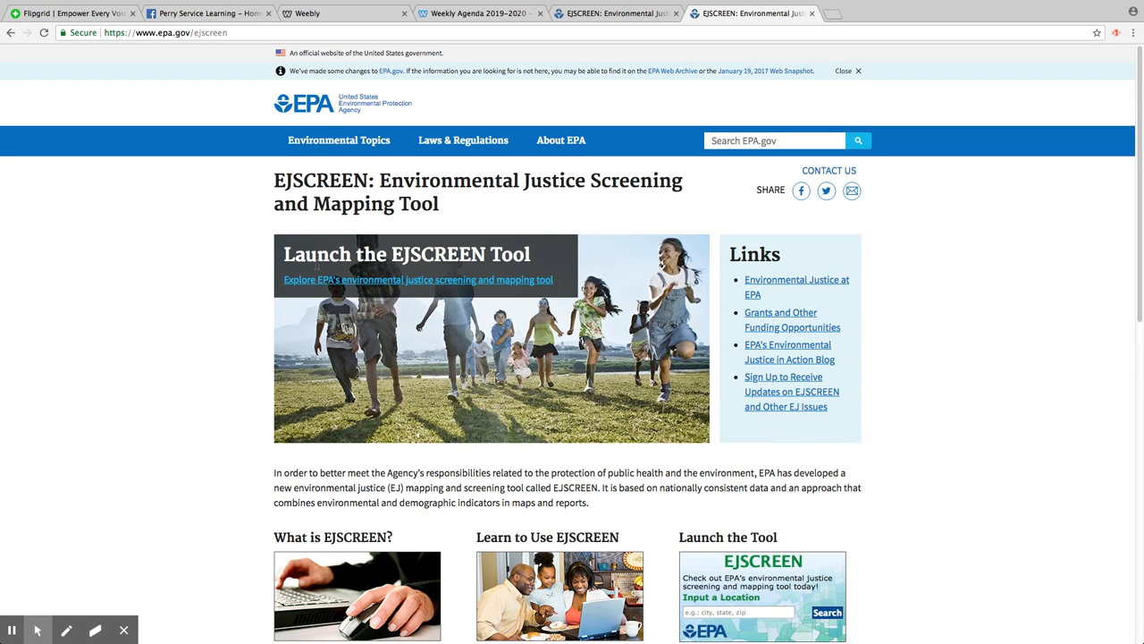
{"action": "left_click", "coordinate": [332, 280]}
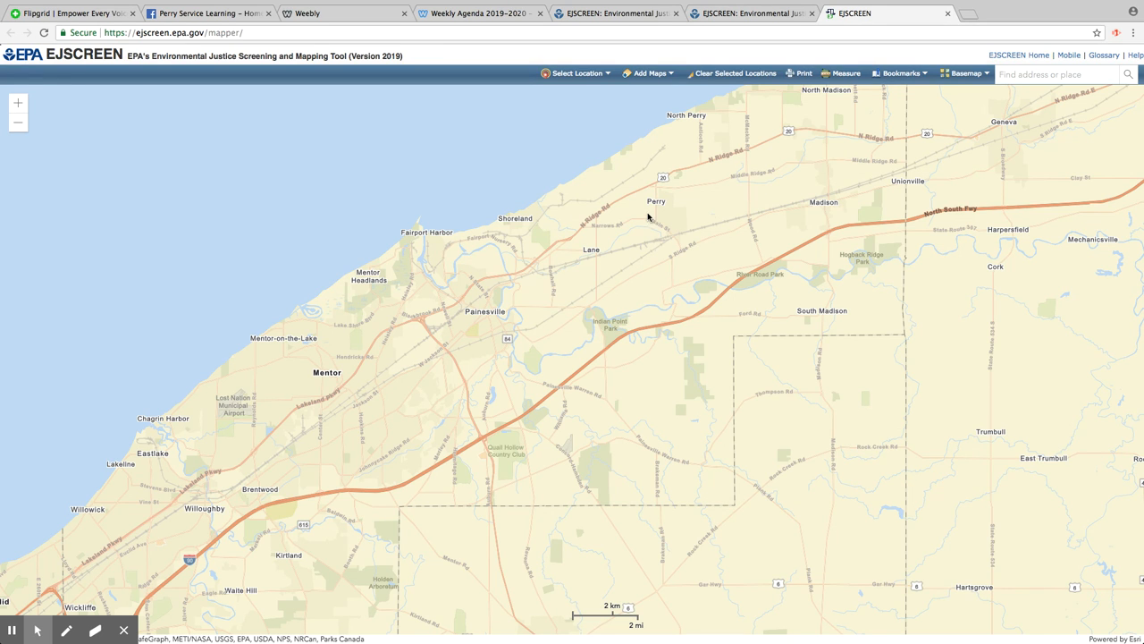
Step: Find Lake County, Ohio on the EJSCREEN map and frame the county's shoreline area
{"action": "left_click", "coordinate": [1014, 77]}
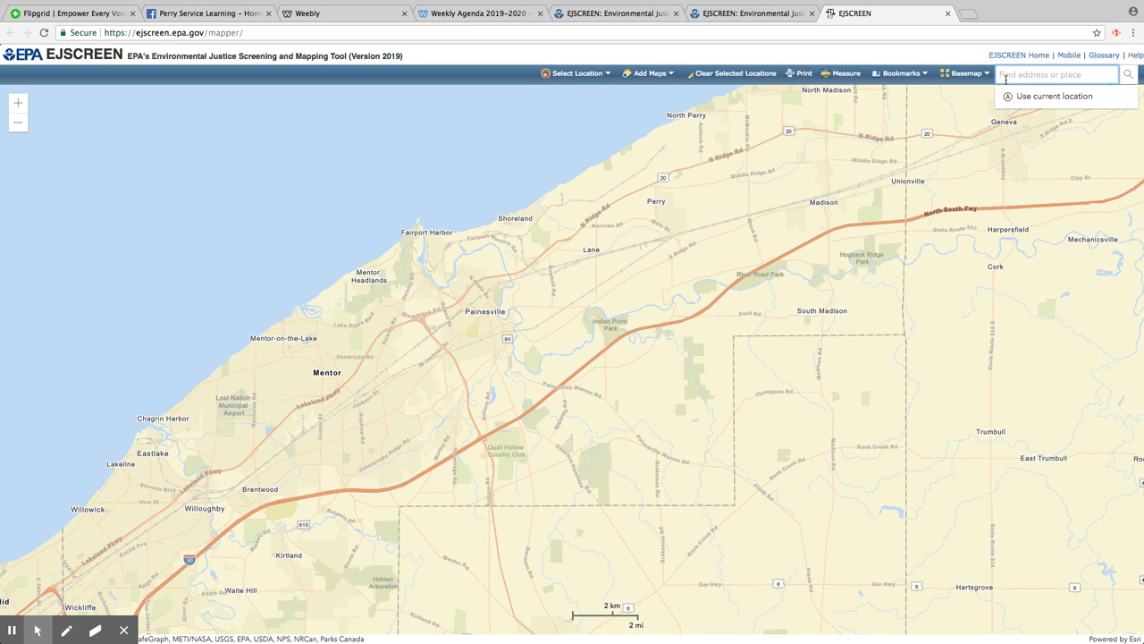
{"action": "type", "text": "Lake County, Ohio"}
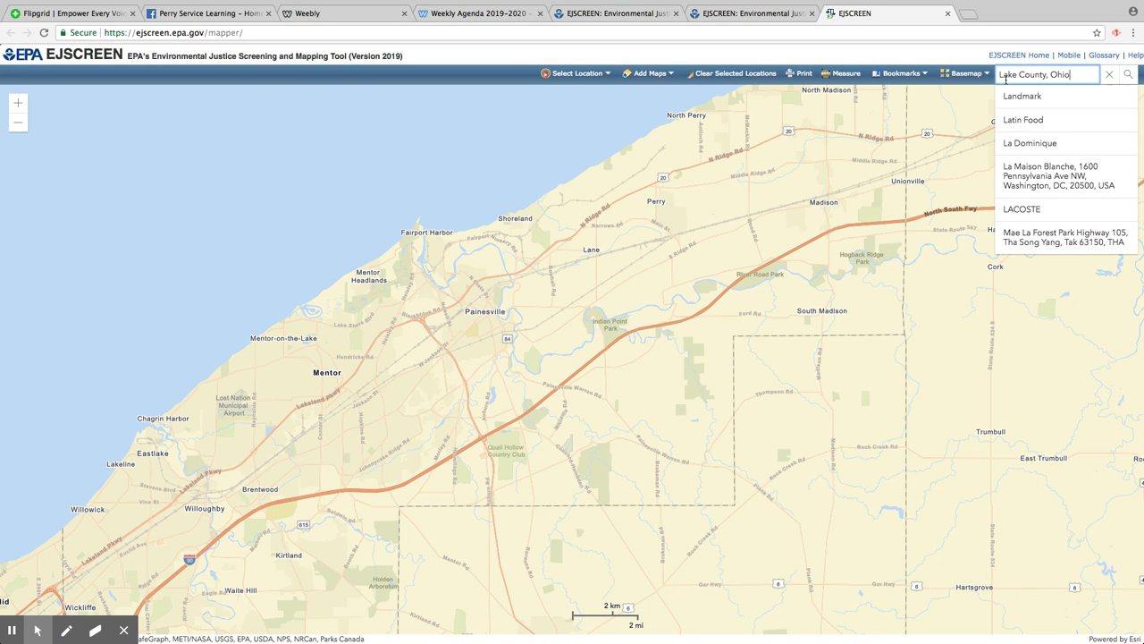
{"action": "key", "text": "Return"}
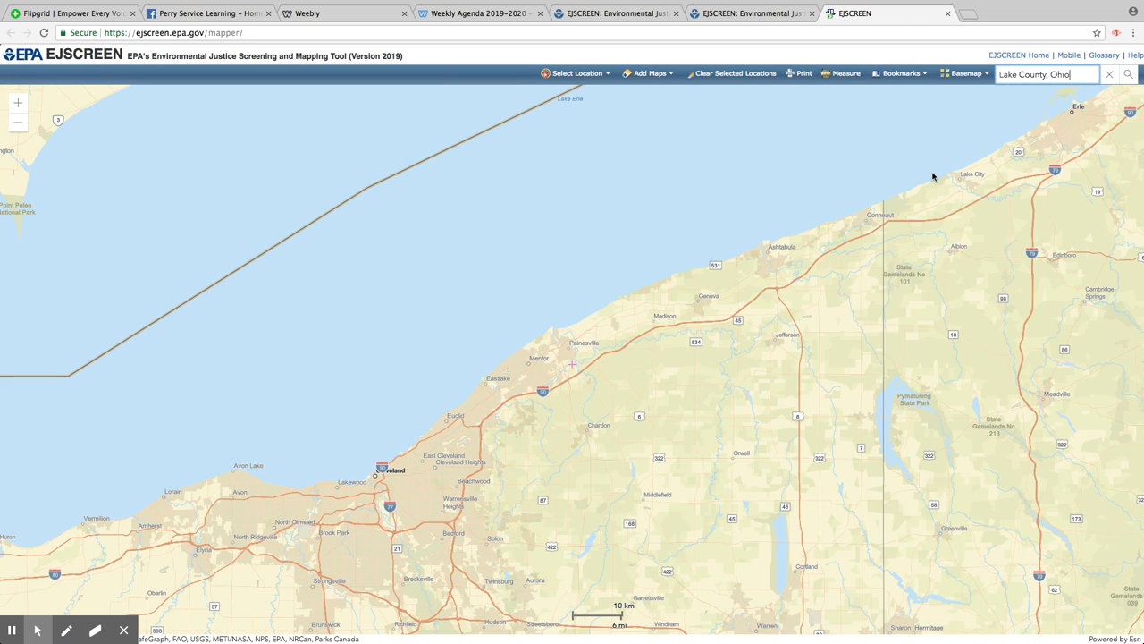
{"action": "left_click", "coordinate": [712, 346]}
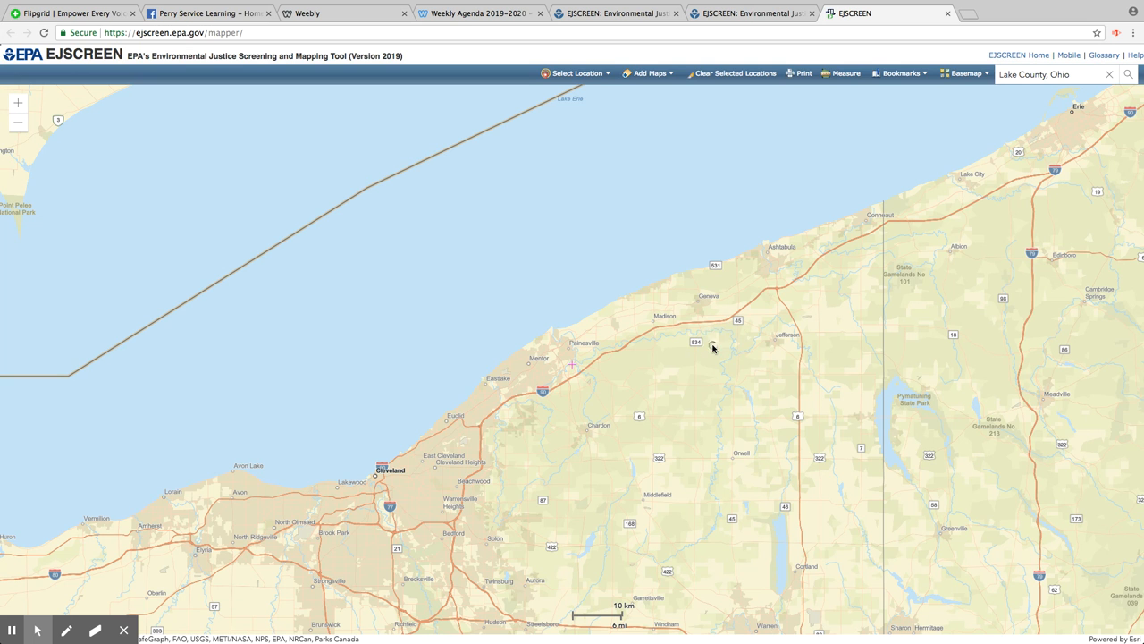
{"action": "double_click", "coordinate": [713, 348]}
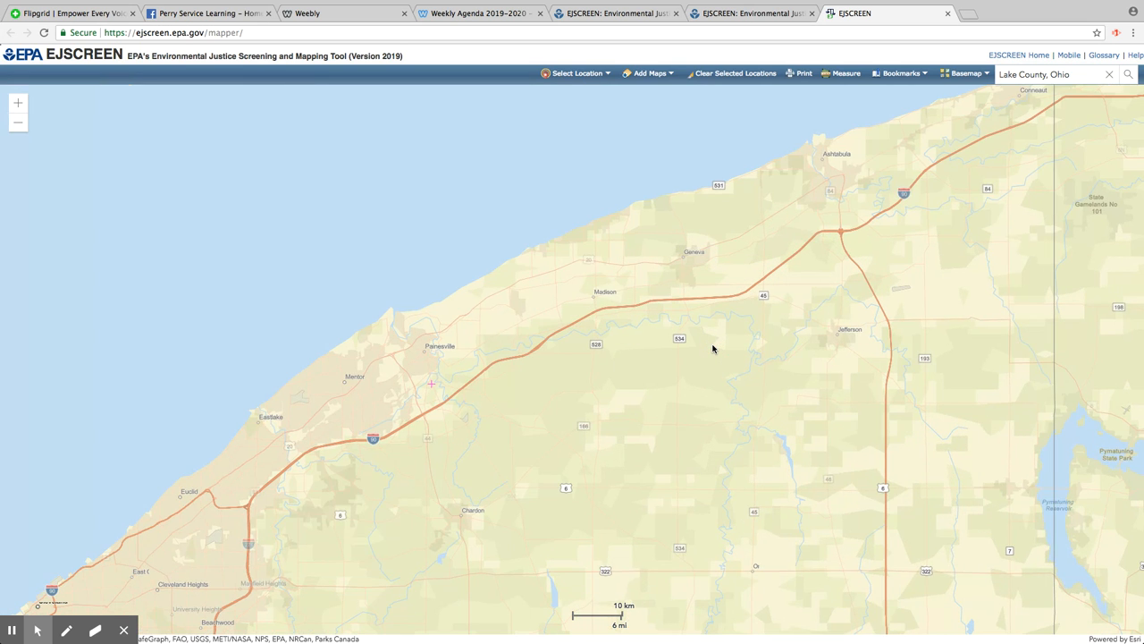
{"action": "left_click_drag", "start_coordinate": [710, 327], "coordinate": [953, 247]}
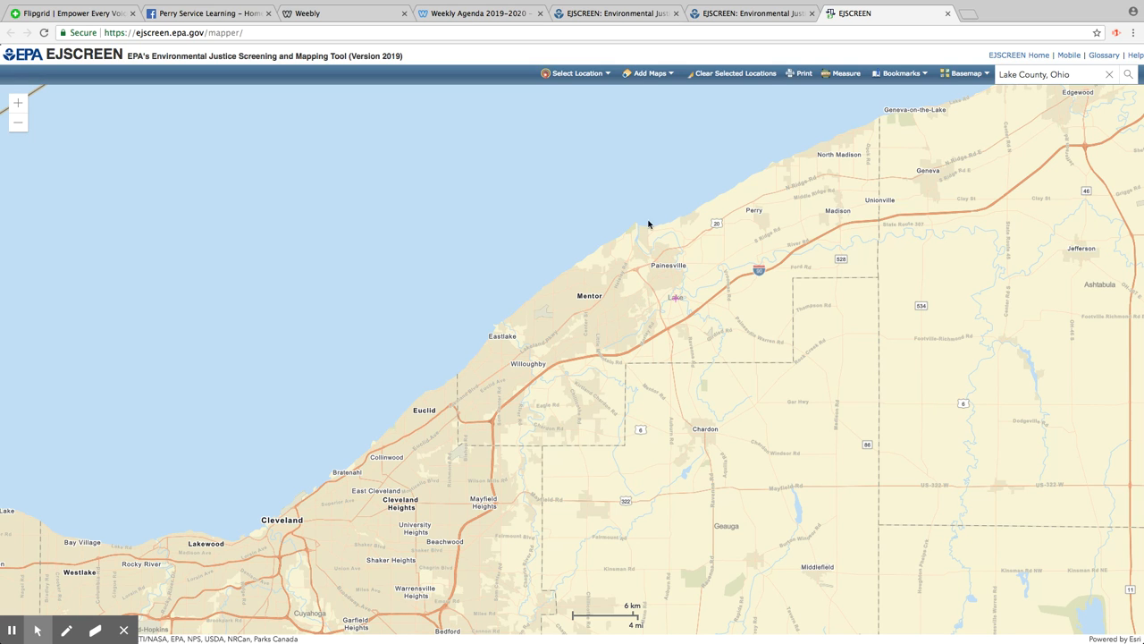
Step: Add the Parks layer to the map, look over Lake County with it, and remove the layer
{"action": "left_click", "coordinate": [650, 74]}
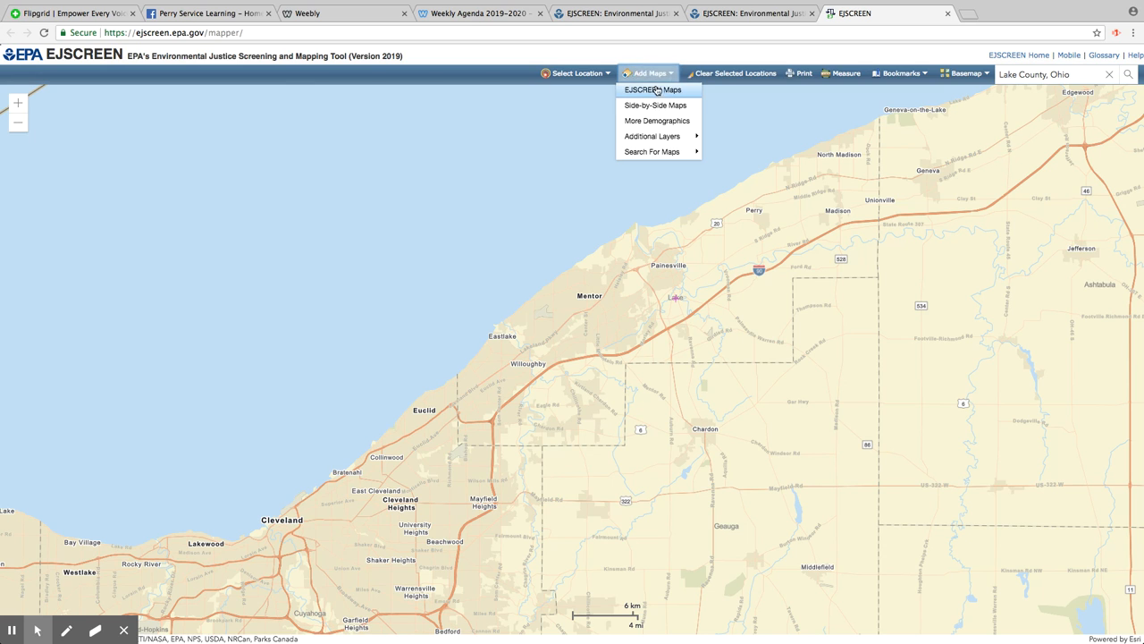
{"action": "mouse_move", "coordinate": [650, 139]}
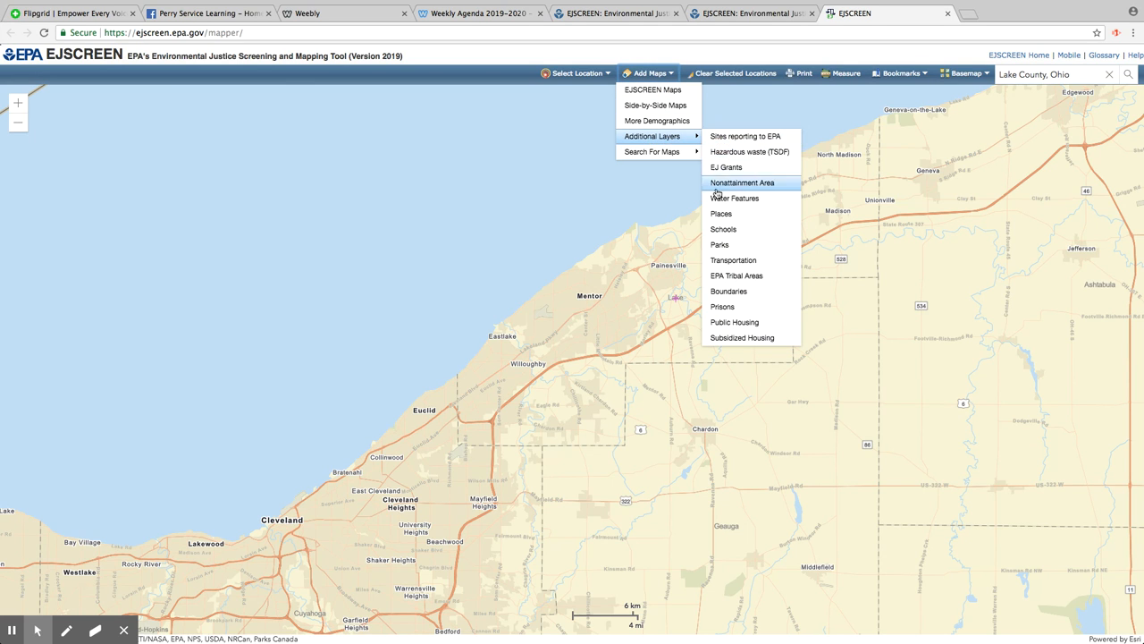
{"action": "left_click", "coordinate": [718, 245]}
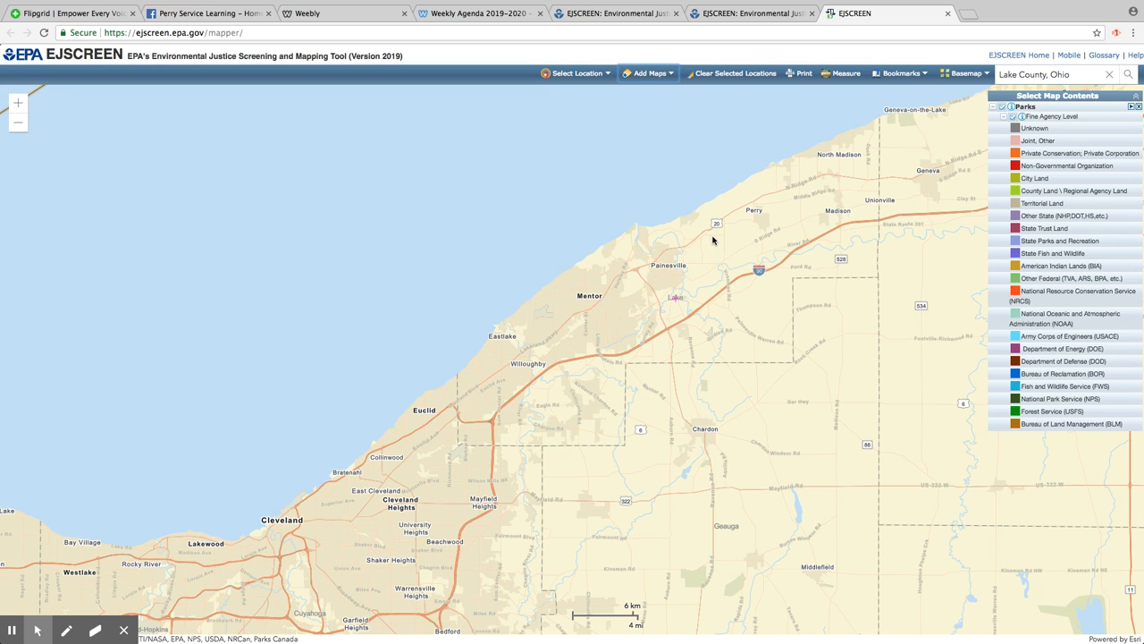
{"action": "double_click", "coordinate": [696, 287]}
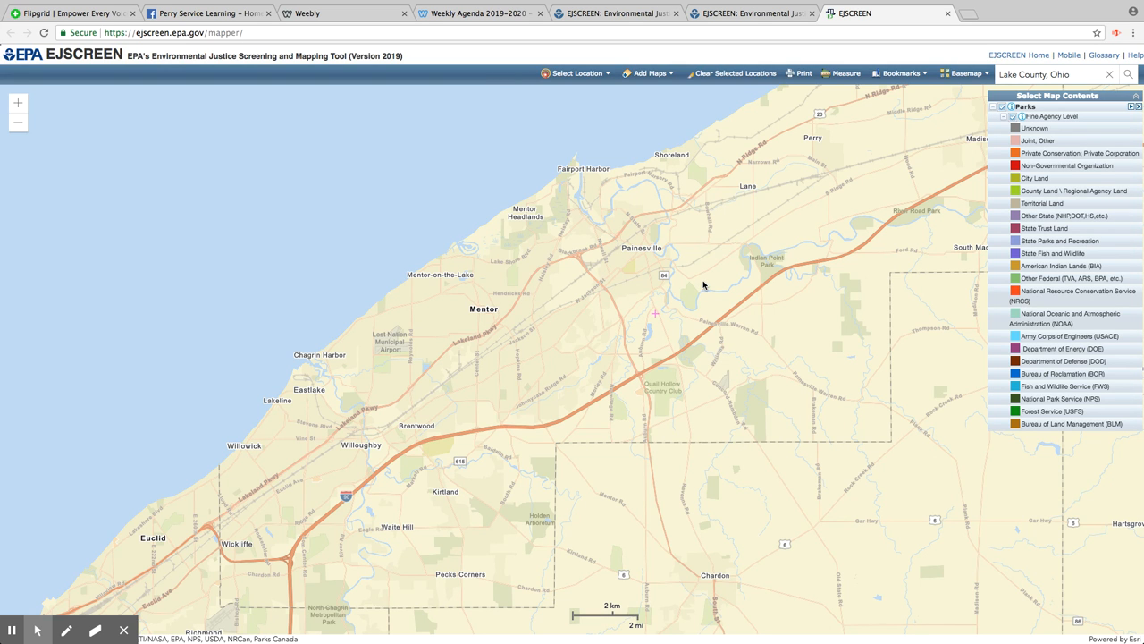
{"action": "left_click_drag", "start_coordinate": [818, 283], "coordinate": [664, 323]}
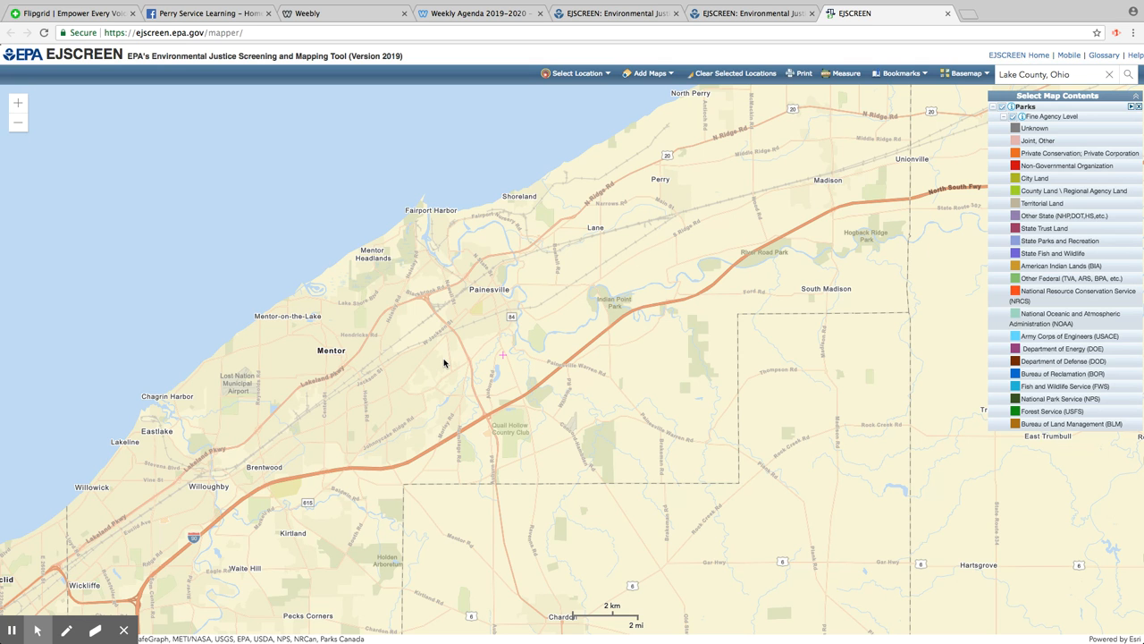
{"action": "left_click_drag", "start_coordinate": [443, 361], "coordinate": [510, 275]}
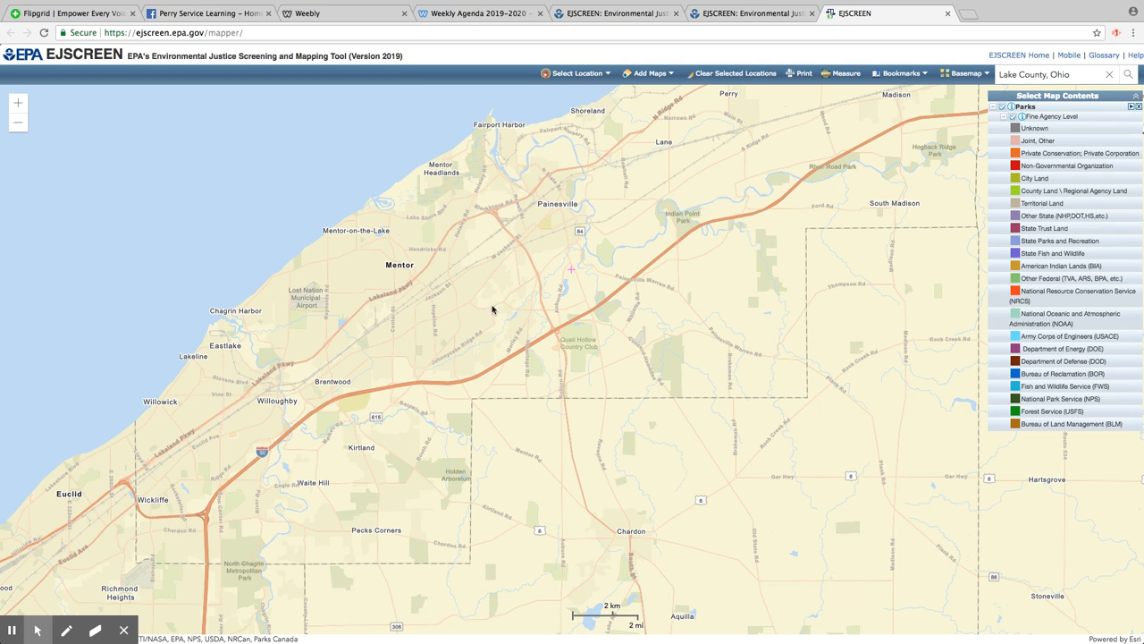
{"action": "left_click", "coordinate": [1139, 106]}
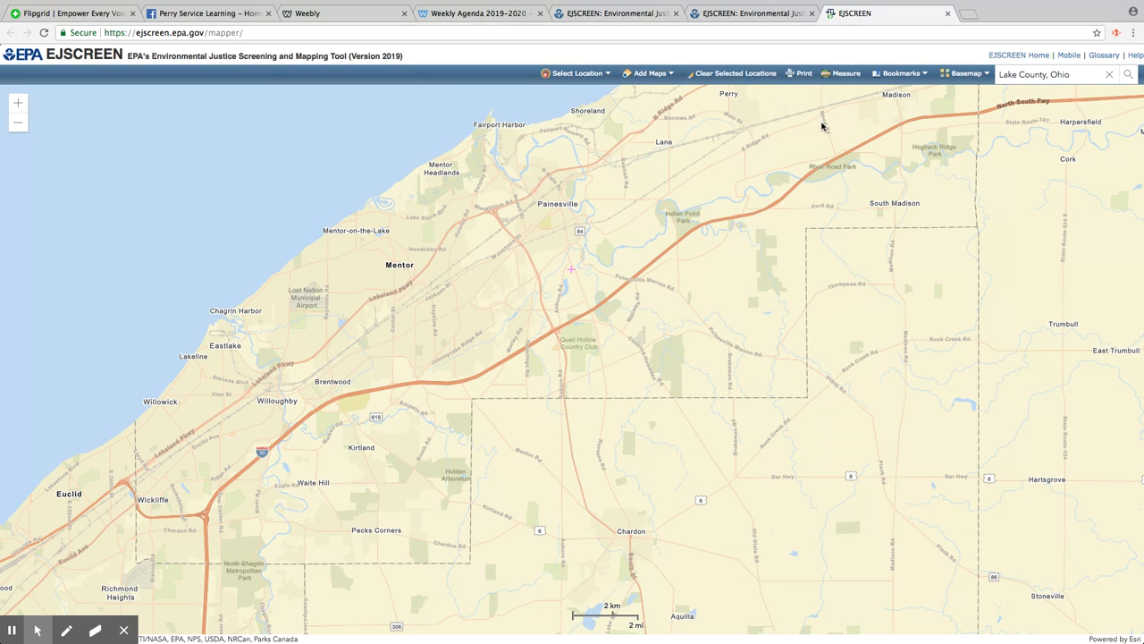
Step: Add the additional layer of sites reporting to EPA to the Lake County map
{"action": "left_click", "coordinate": [647, 77]}
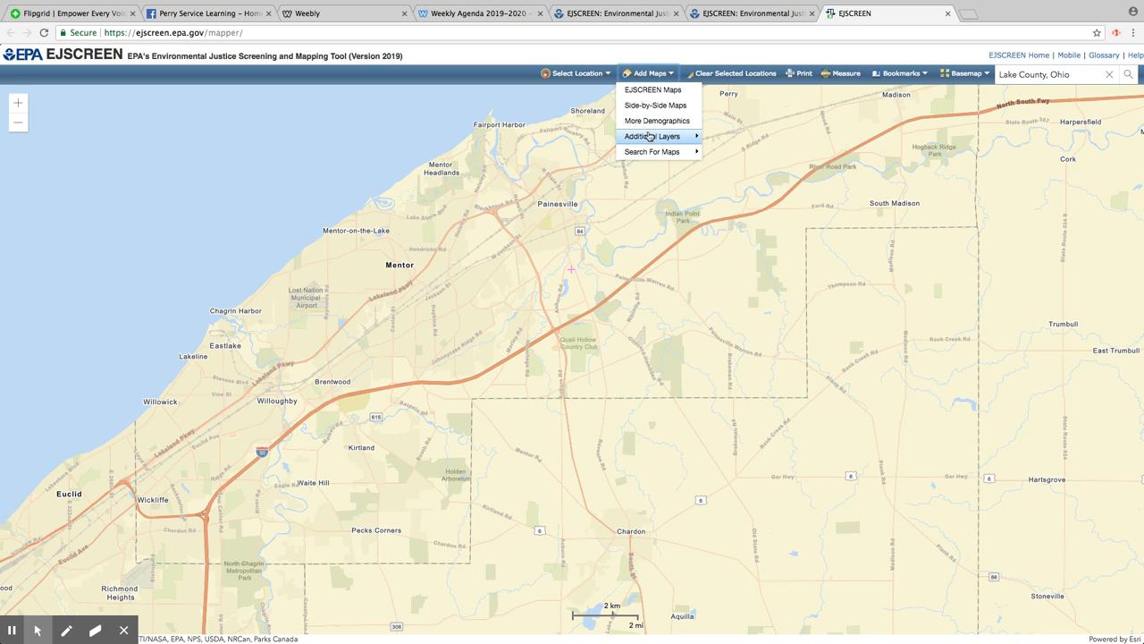
{"action": "mouse_move", "coordinate": [649, 139]}
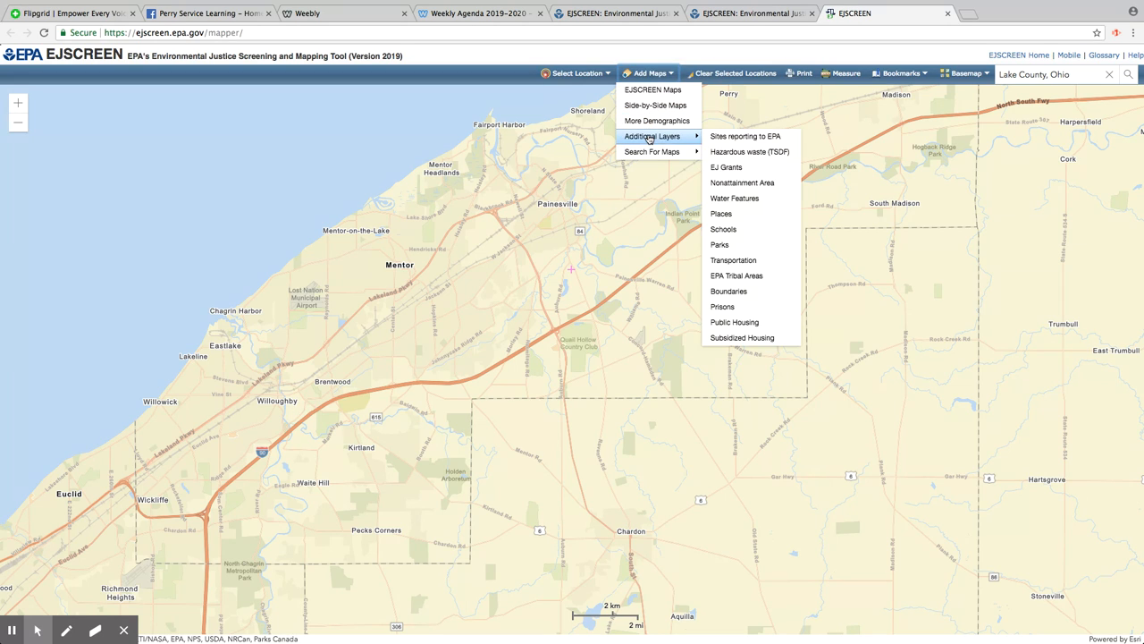
{"action": "left_click", "coordinate": [730, 139]}
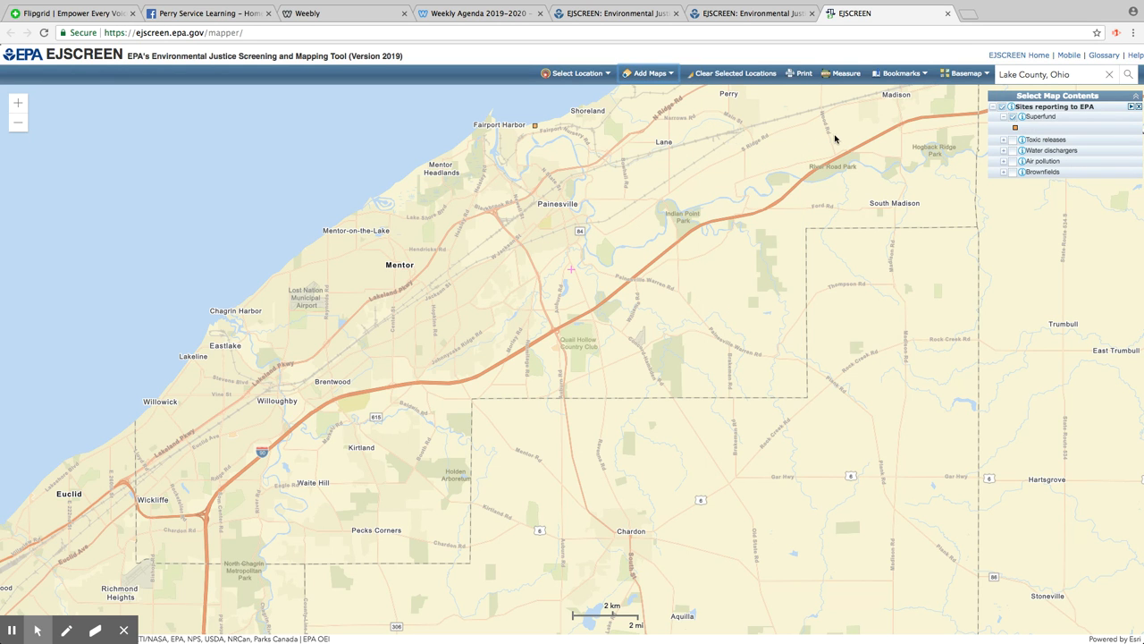
Step: Inspect the details of the Superfund site beside Fairport Harbor and close them
{"action": "left_click_drag", "start_coordinate": [835, 152], "coordinate": [805, 253]}
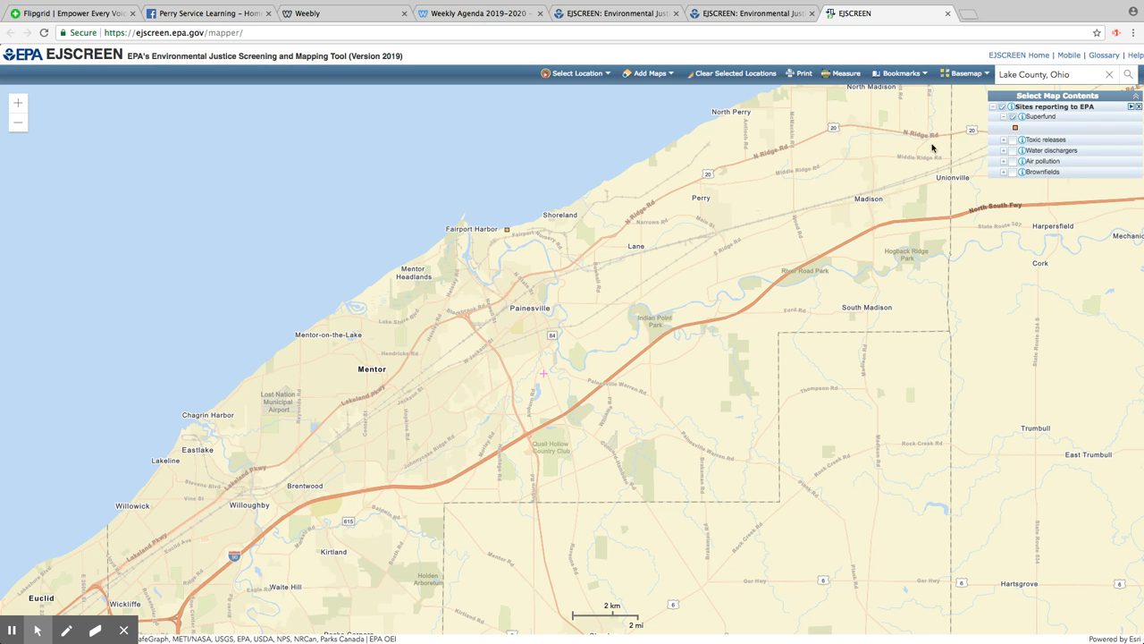
{"action": "left_click_drag", "start_coordinate": [729, 209], "coordinate": [739, 281]}
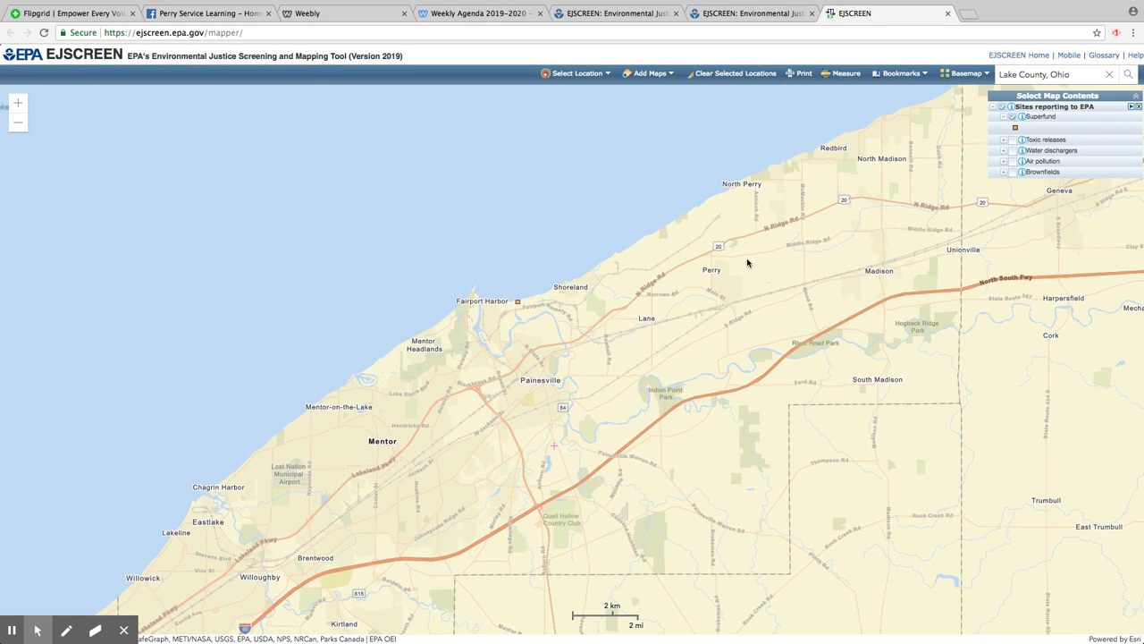
{"action": "left_click", "coordinate": [517, 305]}
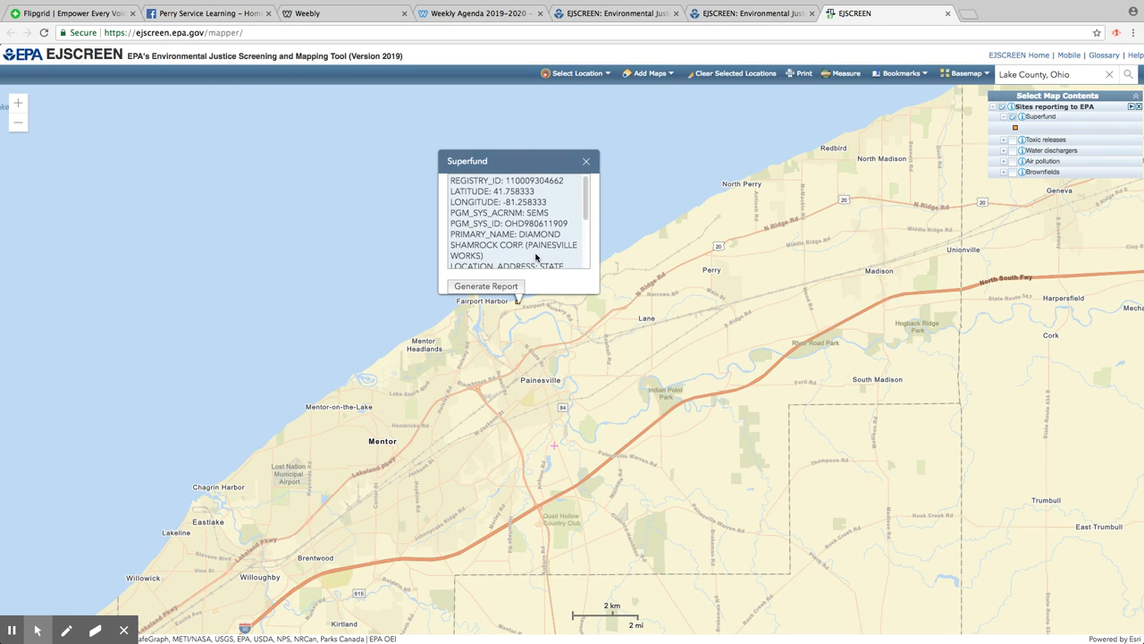
{"action": "scroll", "coordinate": [536, 256], "scroll_direction": "down", "scroll_amount": 1}
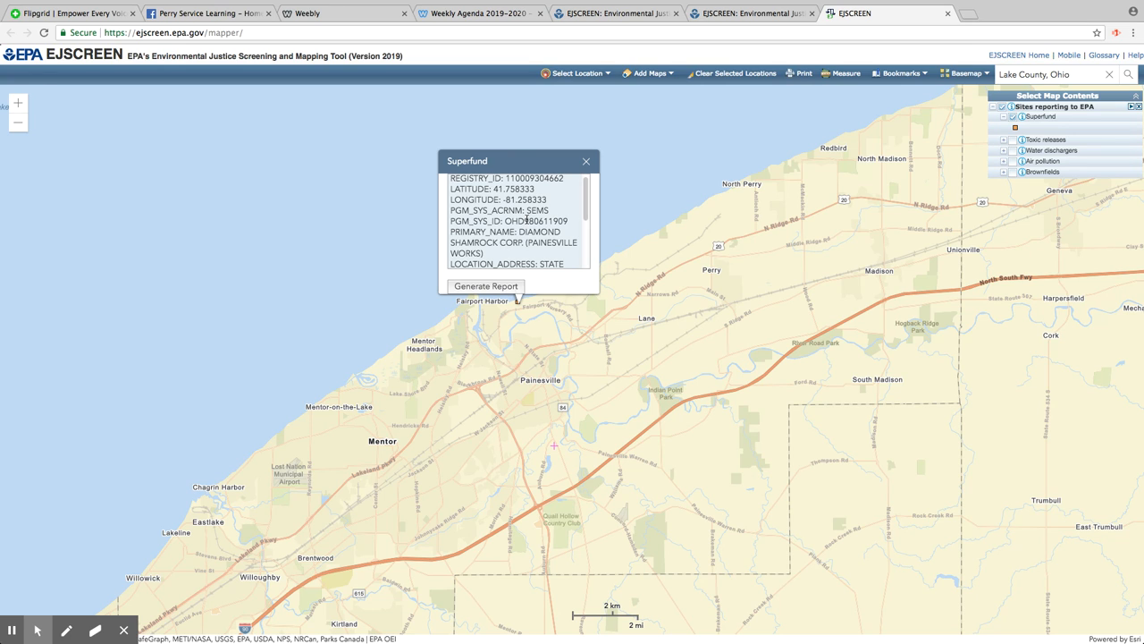
{"action": "left_click", "coordinate": [587, 163]}
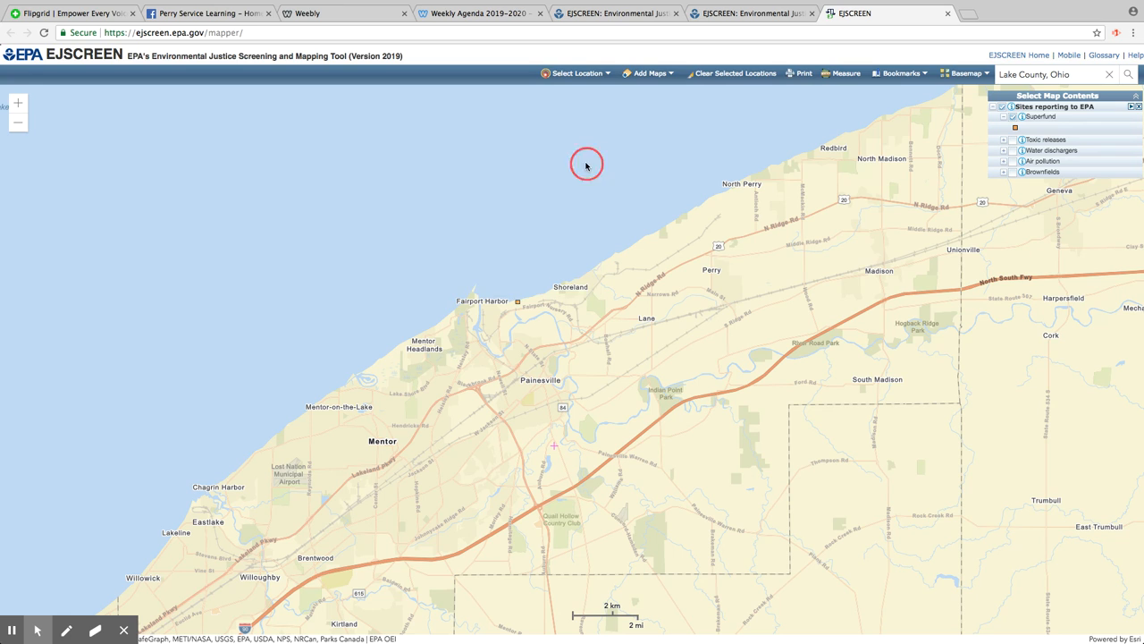
Step: Turn on the Toxic releases, Water dischargers, Air pollution and Brownfields sublayers of the sites reporting to EPA
{"action": "left_click", "coordinate": [1013, 140]}
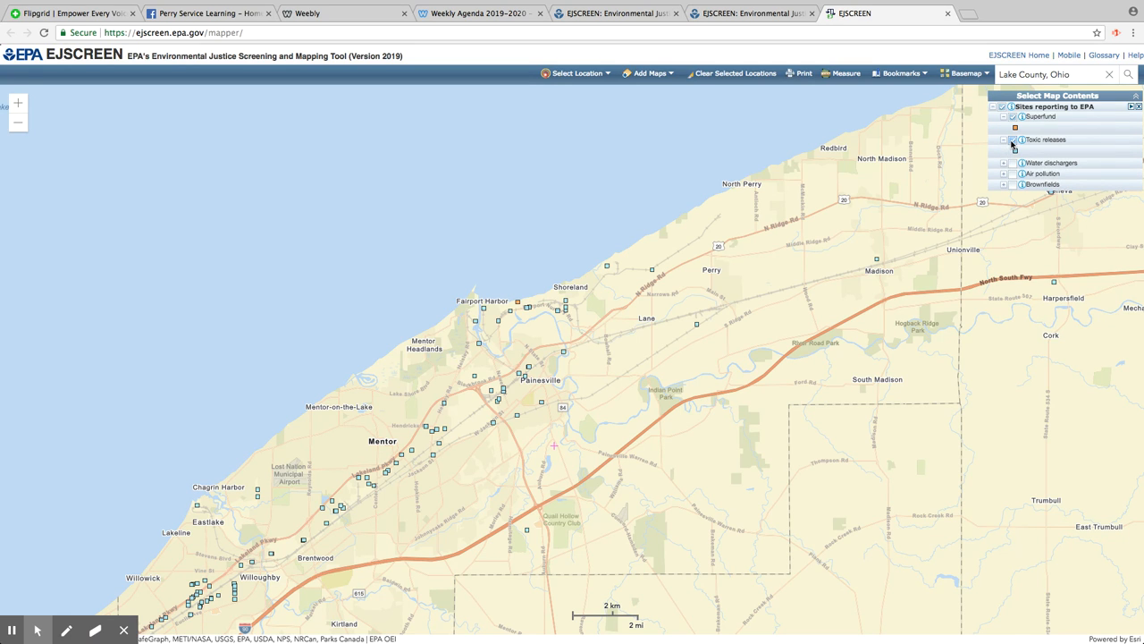
{"action": "left_click", "coordinate": [1013, 164]}
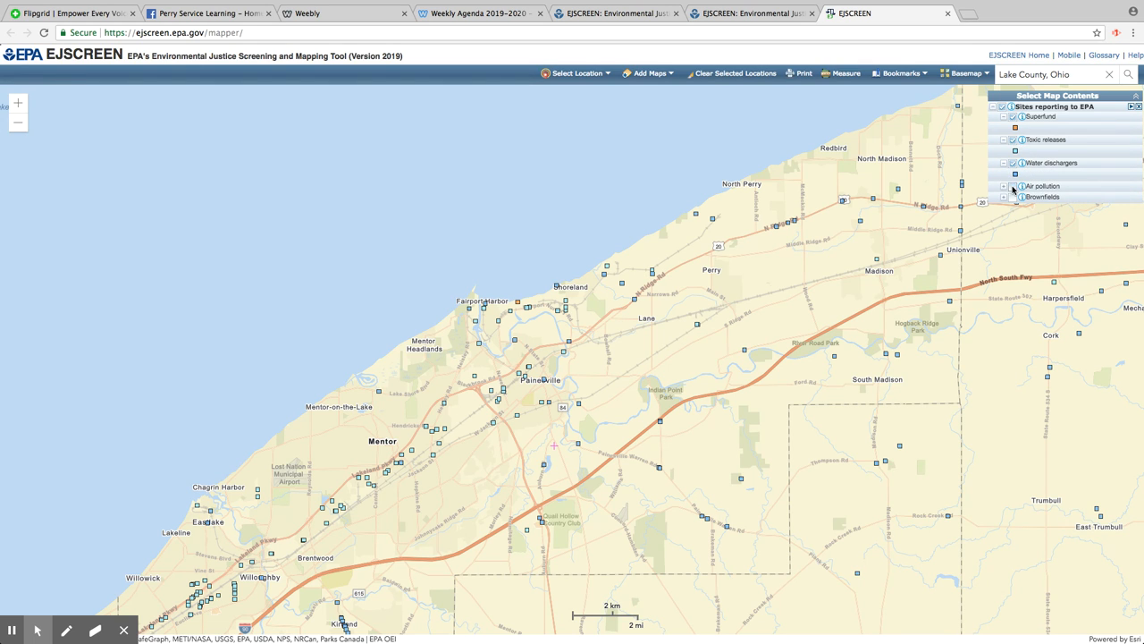
{"action": "left_click", "coordinate": [1013, 187]}
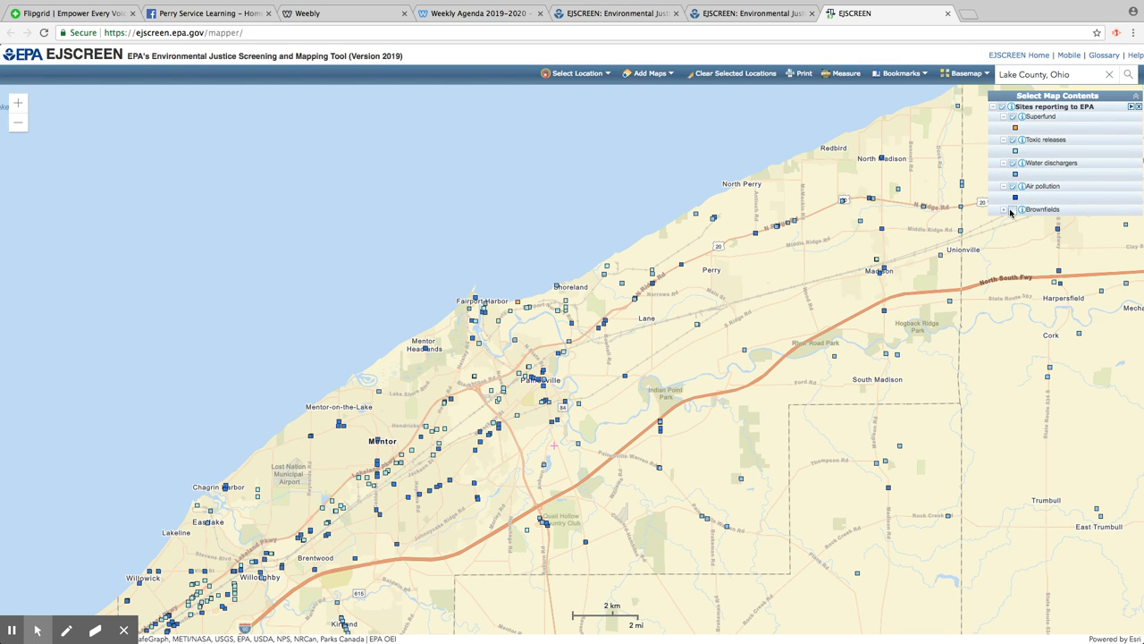
{"action": "left_click", "coordinate": [1013, 210]}
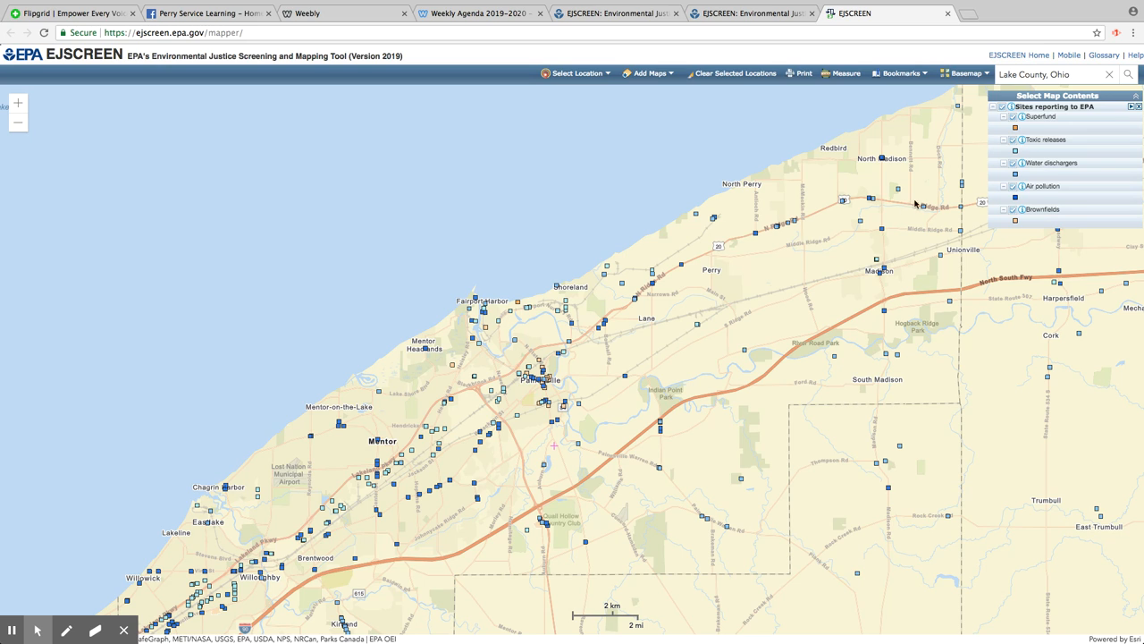
Step: Inspect the details of the air pollution site on N Ridge Rd northeast of Perry, close them, and return to the county-wide view
{"action": "double_click", "coordinate": [755, 235]}
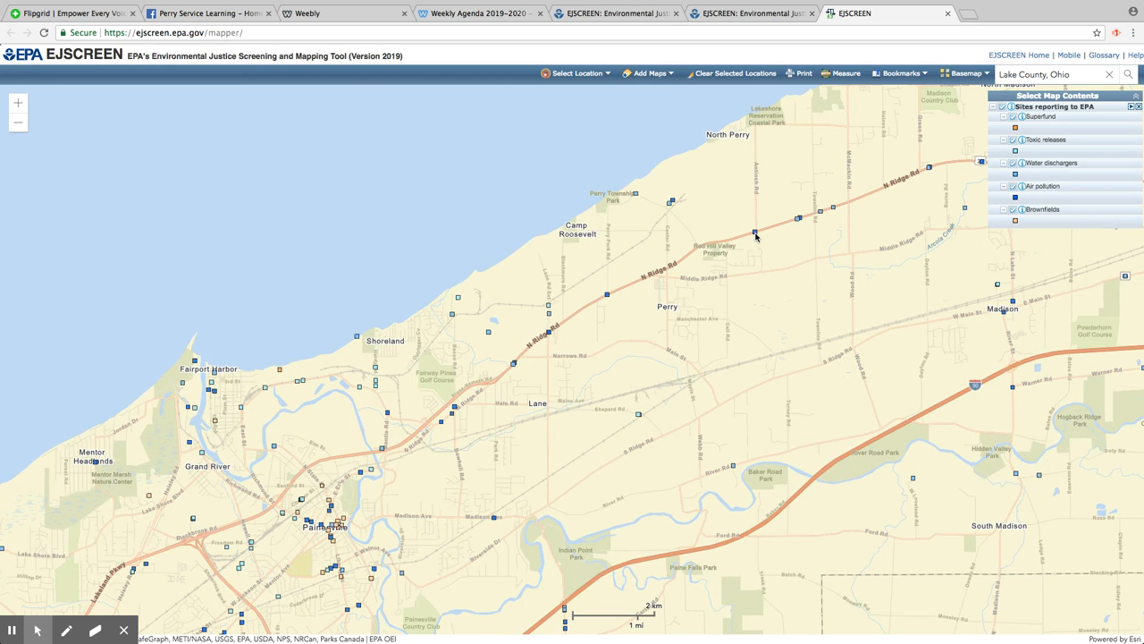
{"action": "double_click", "coordinate": [755, 229]}
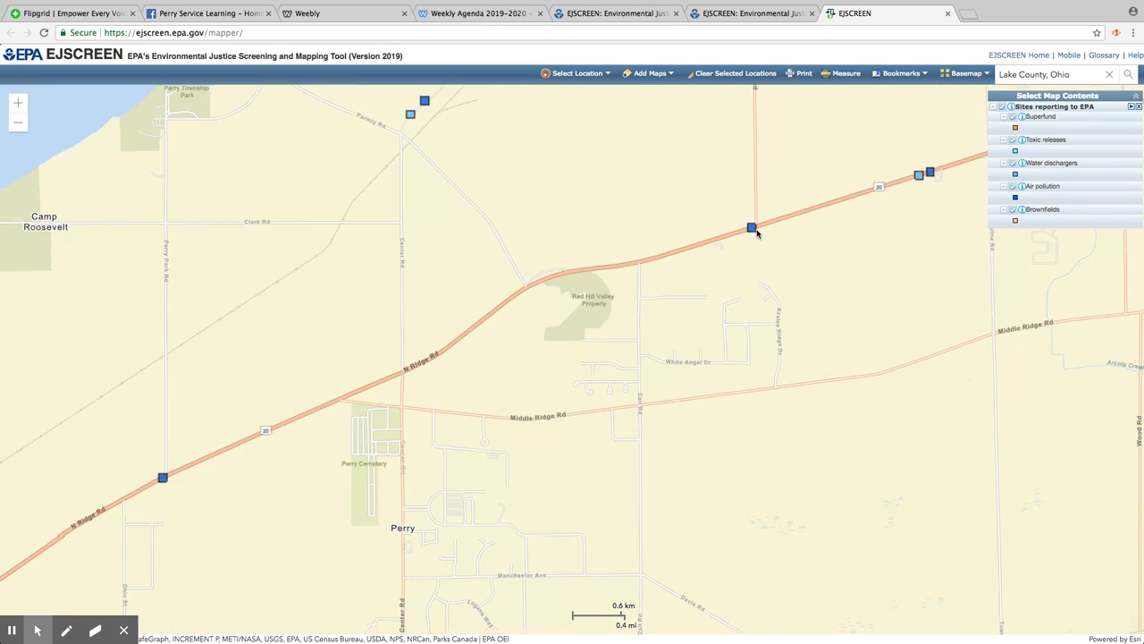
{"action": "left_click", "coordinate": [752, 229]}
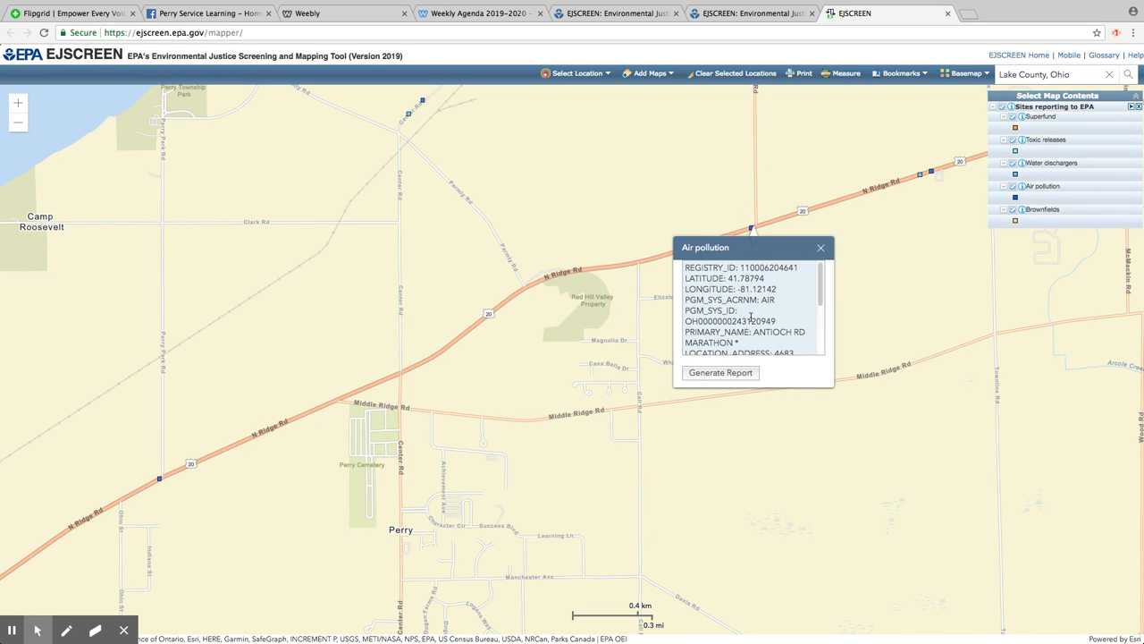
{"action": "left_click", "coordinate": [821, 248]}
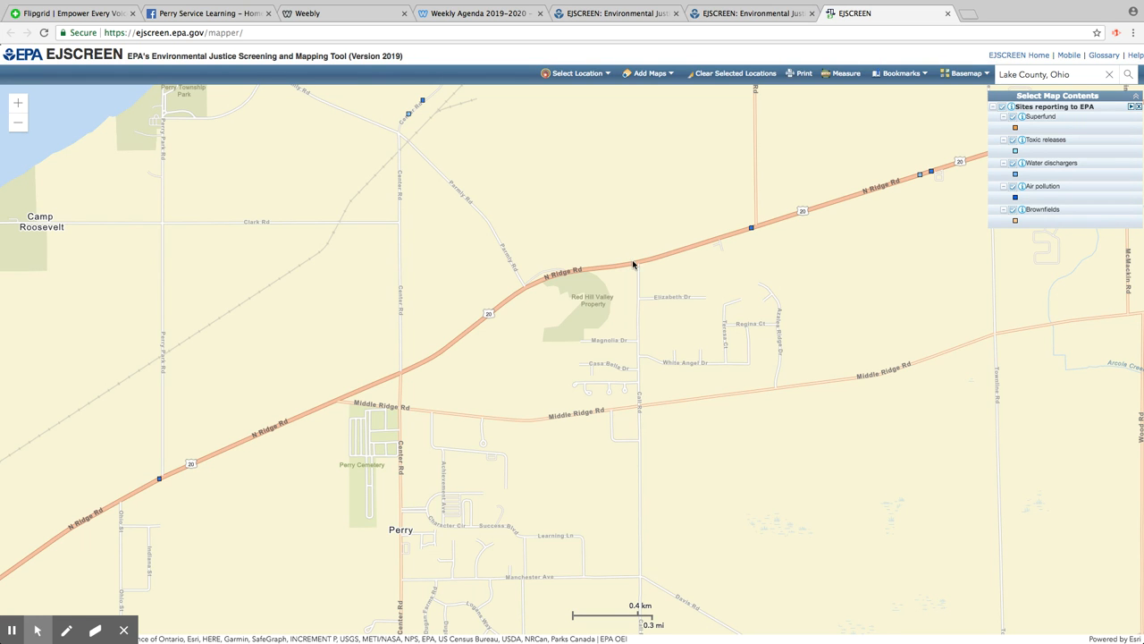
{"action": "scroll", "coordinate": [669, 278], "scroll_direction": "down", "scroll_amount": 1}
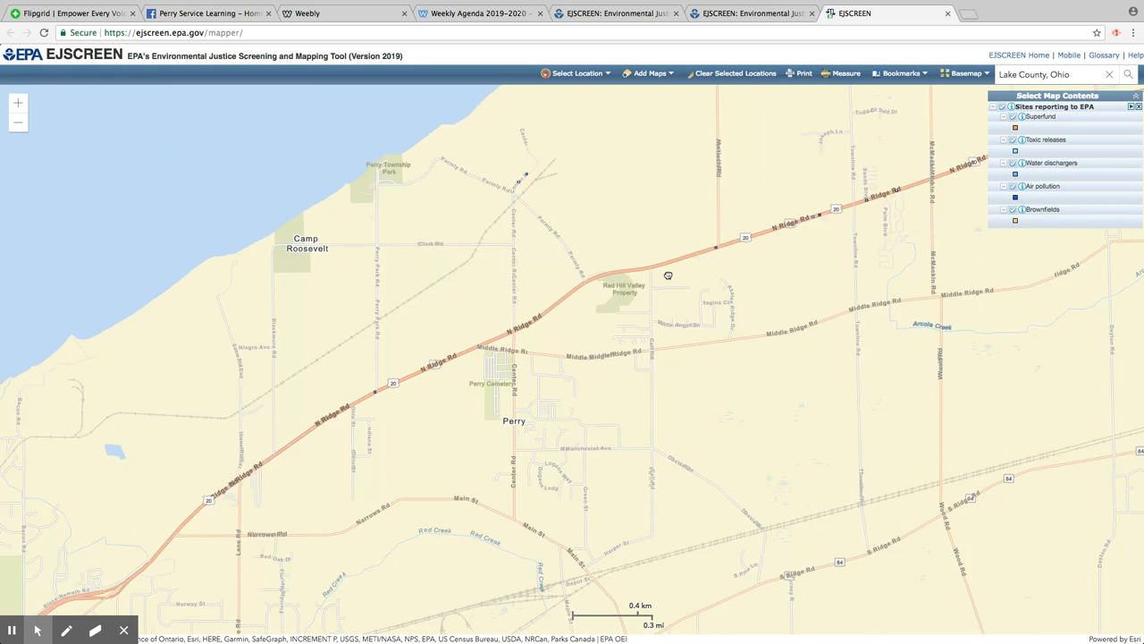
{"action": "scroll", "coordinate": [668, 275], "scroll_direction": "down", "scroll_amount": 2}
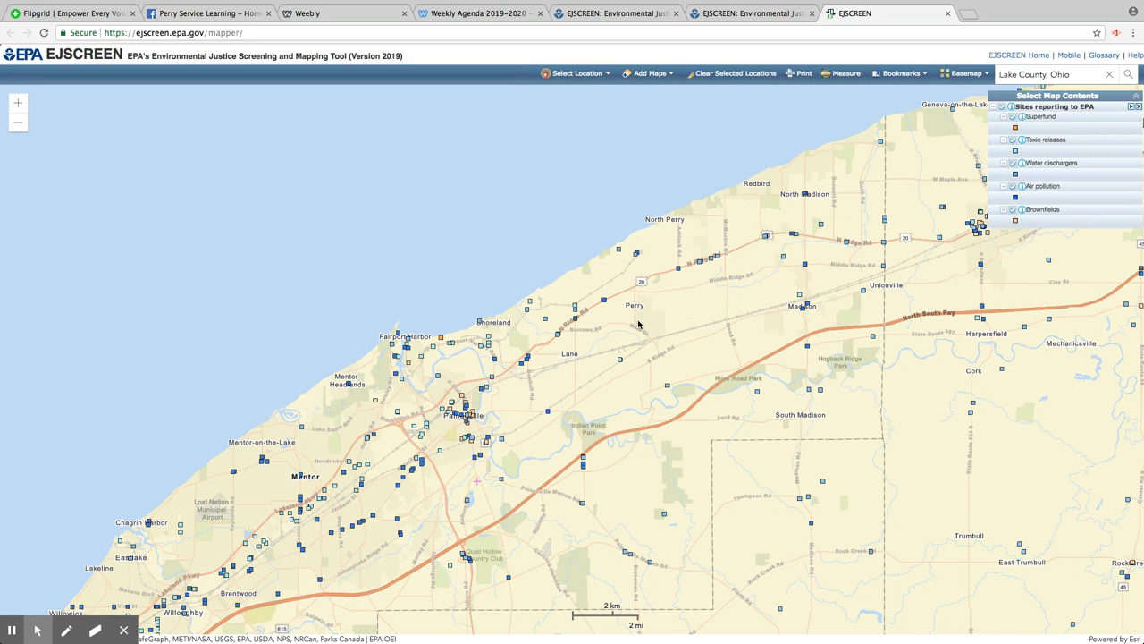
{"action": "left_click_drag", "start_coordinate": [629, 325], "coordinate": [713, 269]}
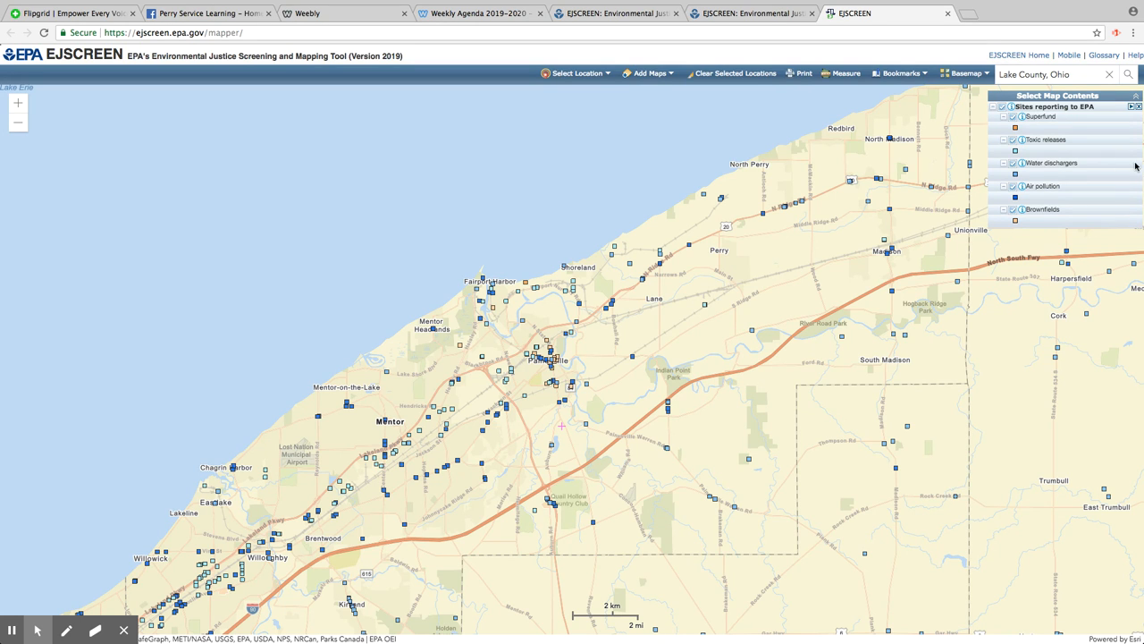
Step: Replace the sites reporting to EPA layer with the Hazardous Waste Proximity environmental indicator, compared to US
{"action": "left_click", "coordinate": [1139, 107]}
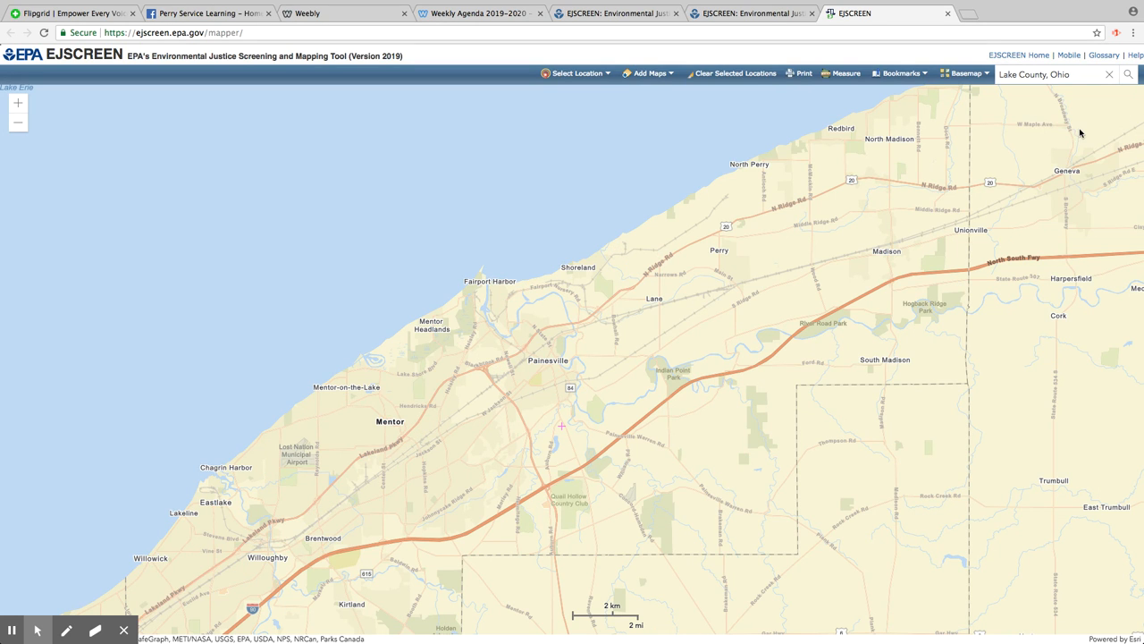
{"action": "left_click", "coordinate": [641, 77]}
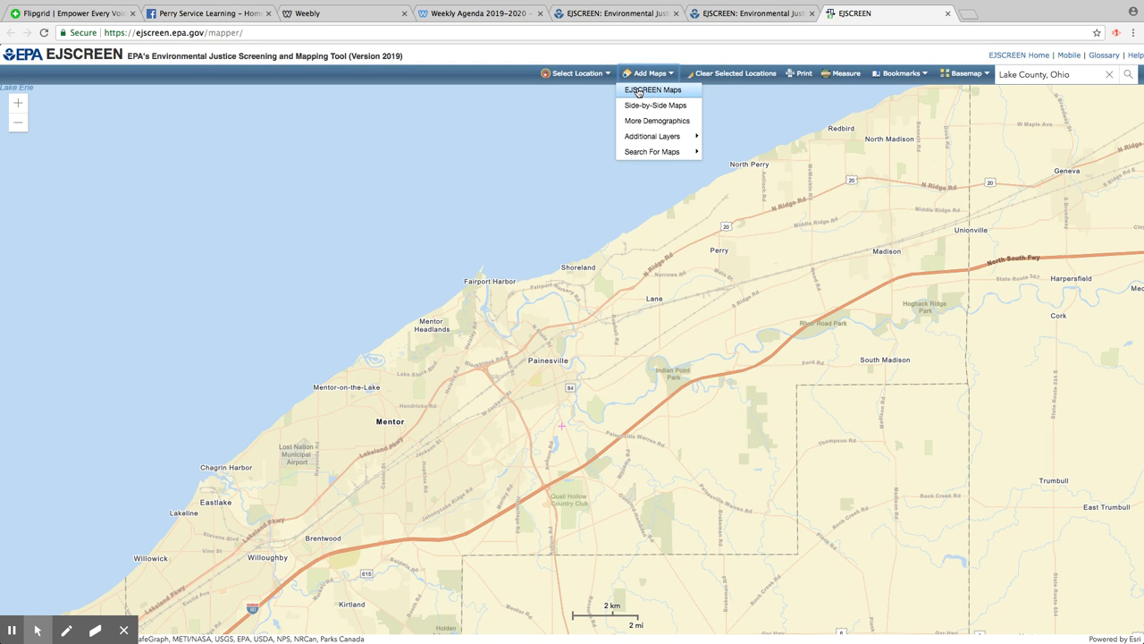
{"action": "left_click", "coordinate": [641, 91]}
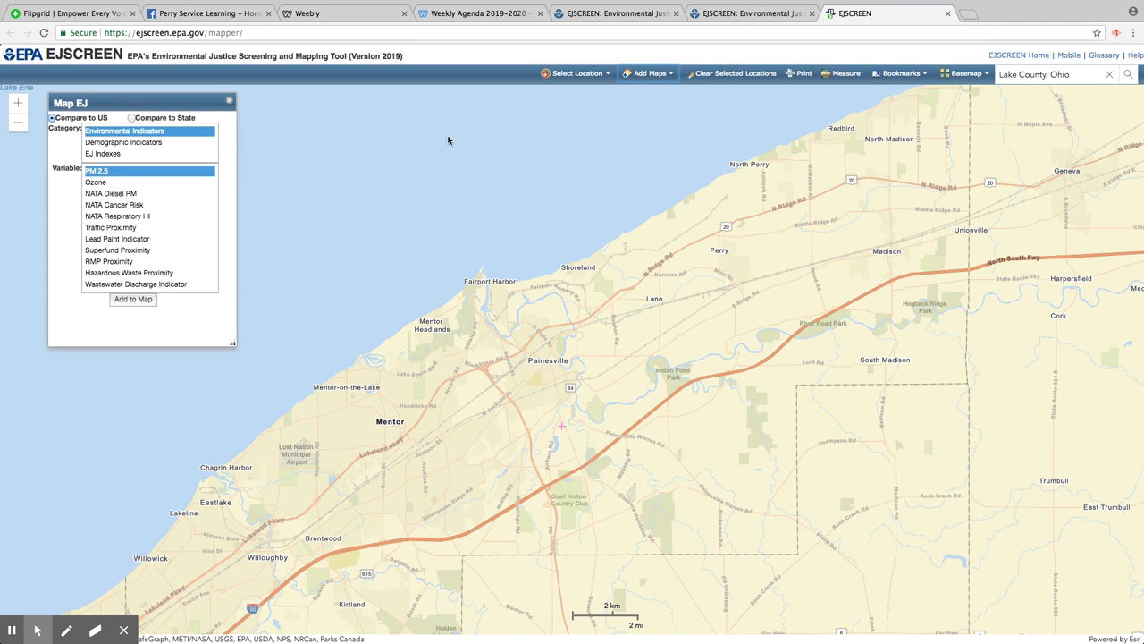
{"action": "mouse_move", "coordinate": [188, 277]}
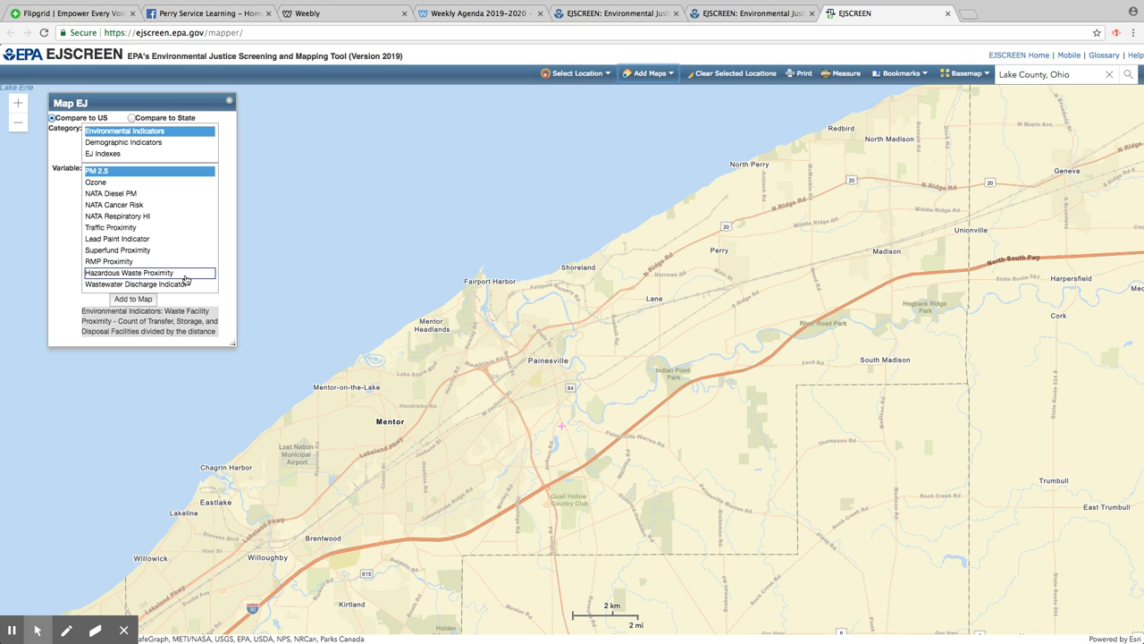
{"action": "left_click", "coordinate": [176, 276]}
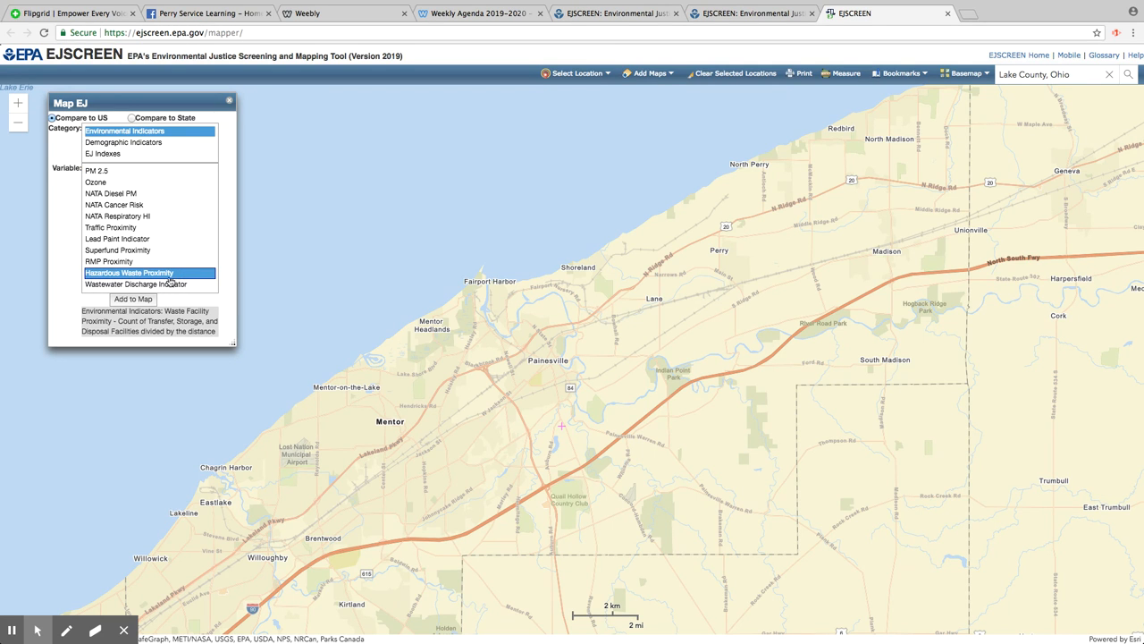
{"action": "left_click", "coordinate": [141, 301]}
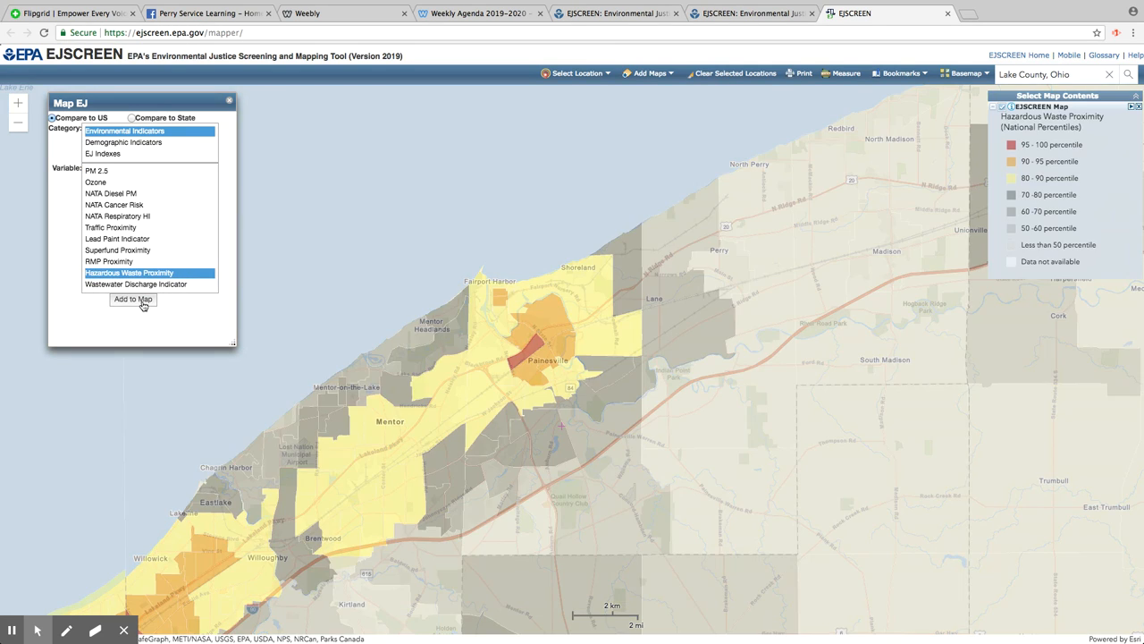
{"action": "left_click_drag", "start_coordinate": [402, 297], "coordinate": [487, 228]}
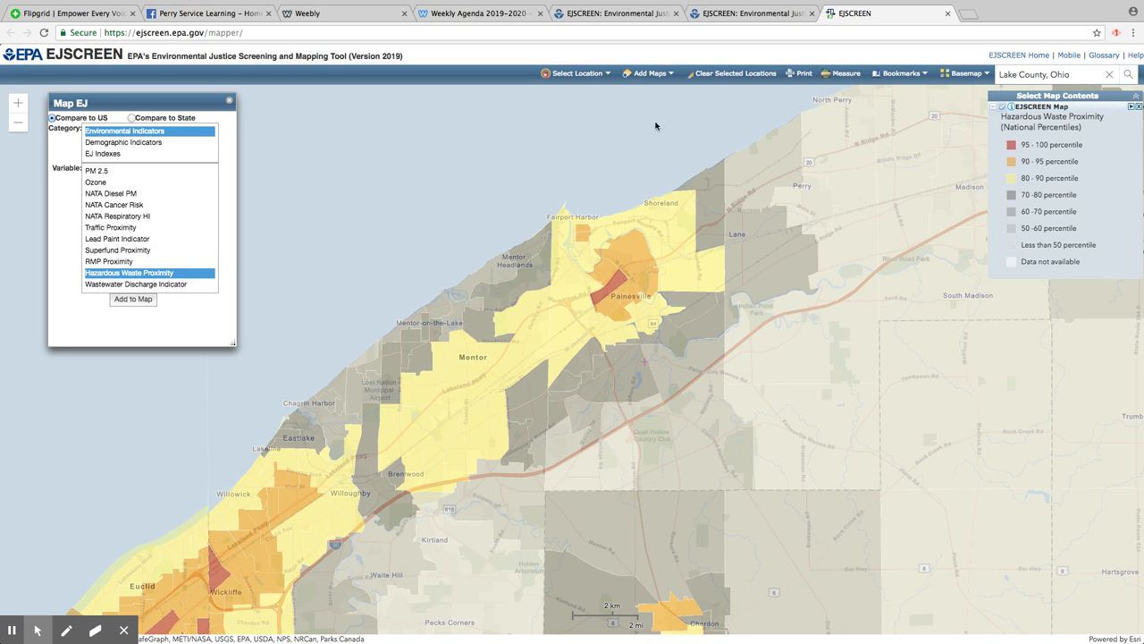
Step: Remove the Hazardous Waste Proximity map and add the NATA Cancer Risk environmental indicator, compared to US
{"action": "left_click", "coordinate": [231, 101]}
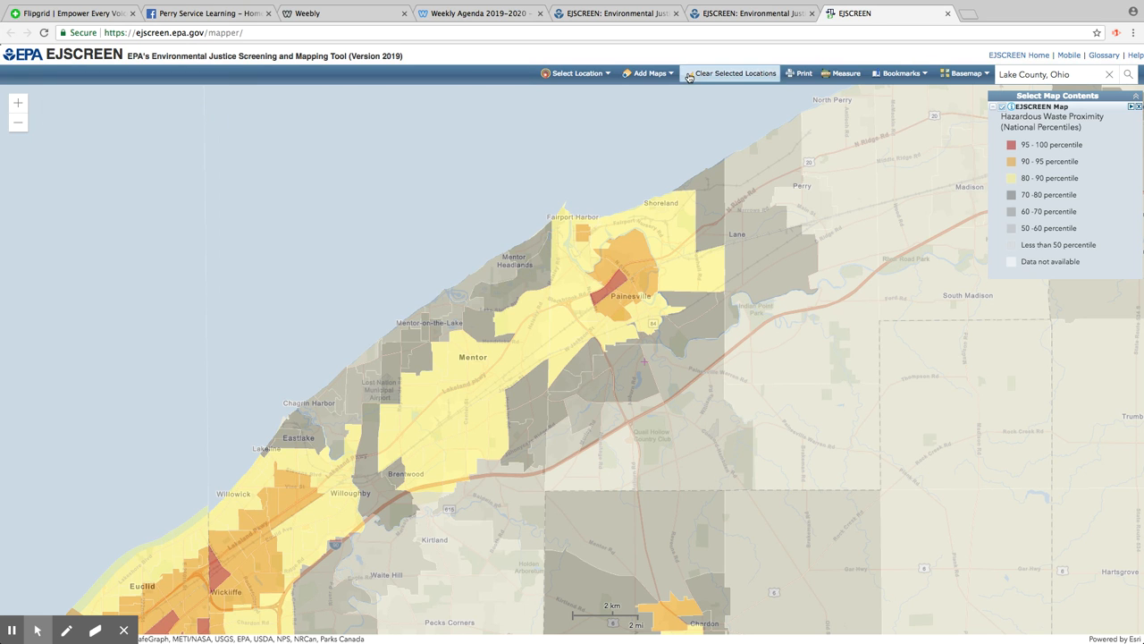
{"action": "left_click", "coordinate": [1139, 108]}
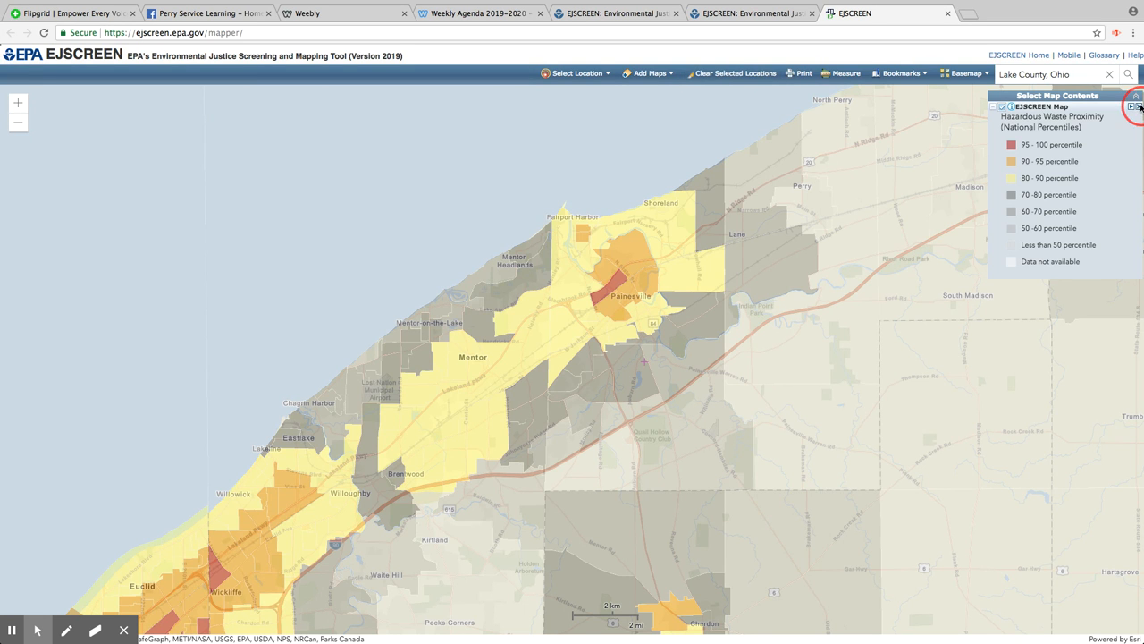
{"action": "left_click", "coordinate": [645, 75]}
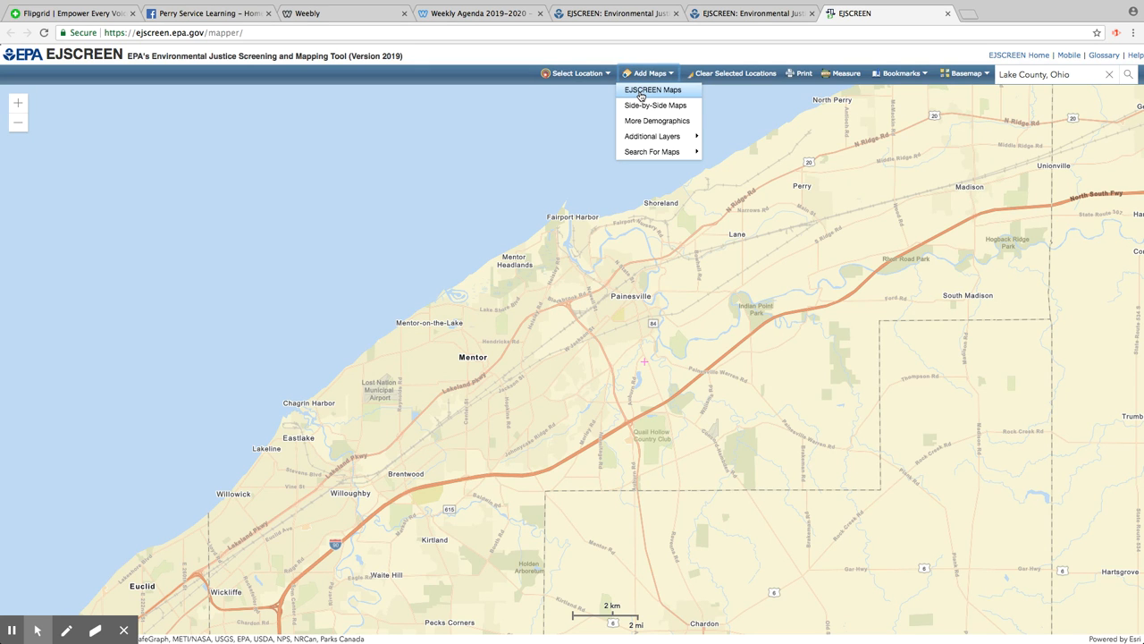
{"action": "left_click", "coordinate": [641, 93]}
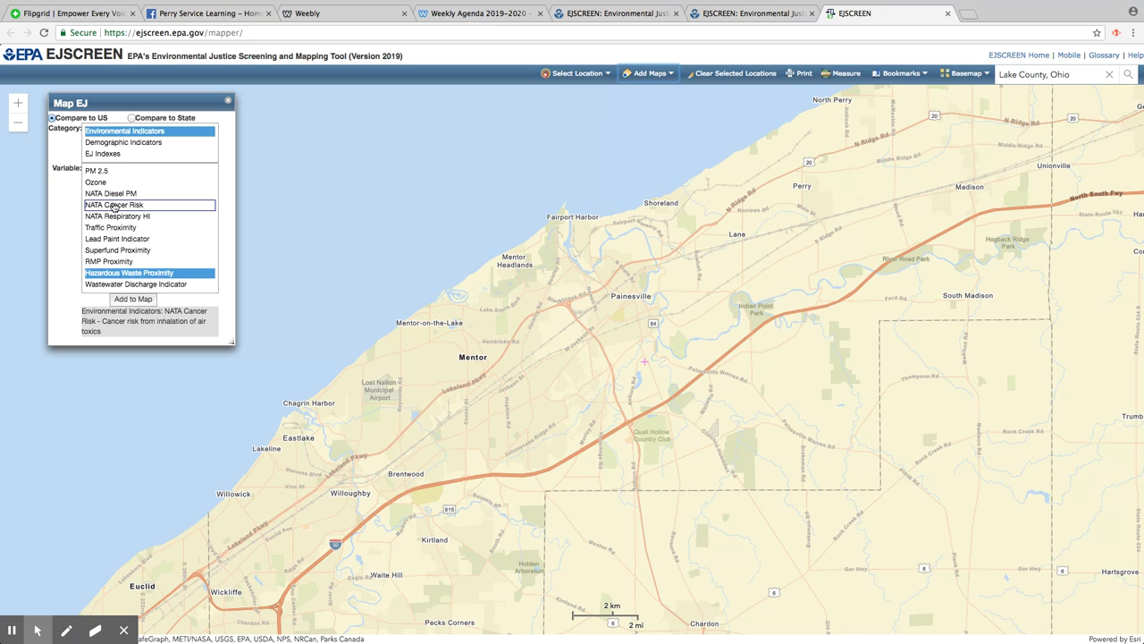
{"action": "left_click", "coordinate": [115, 206]}
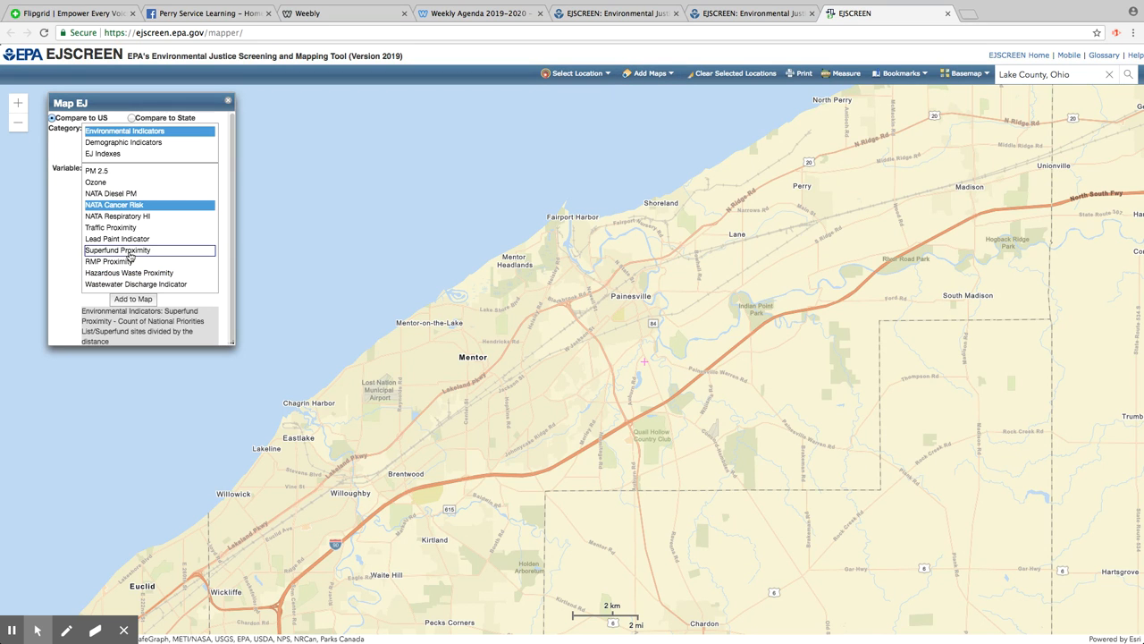
{"action": "left_click", "coordinate": [134, 300]}
Step: Inspect the Cancer Risk details of the areas at North Madison and just south of Mentor, and close them
{"action": "left_click_drag", "start_coordinate": [641, 288], "coordinate": [598, 350]}
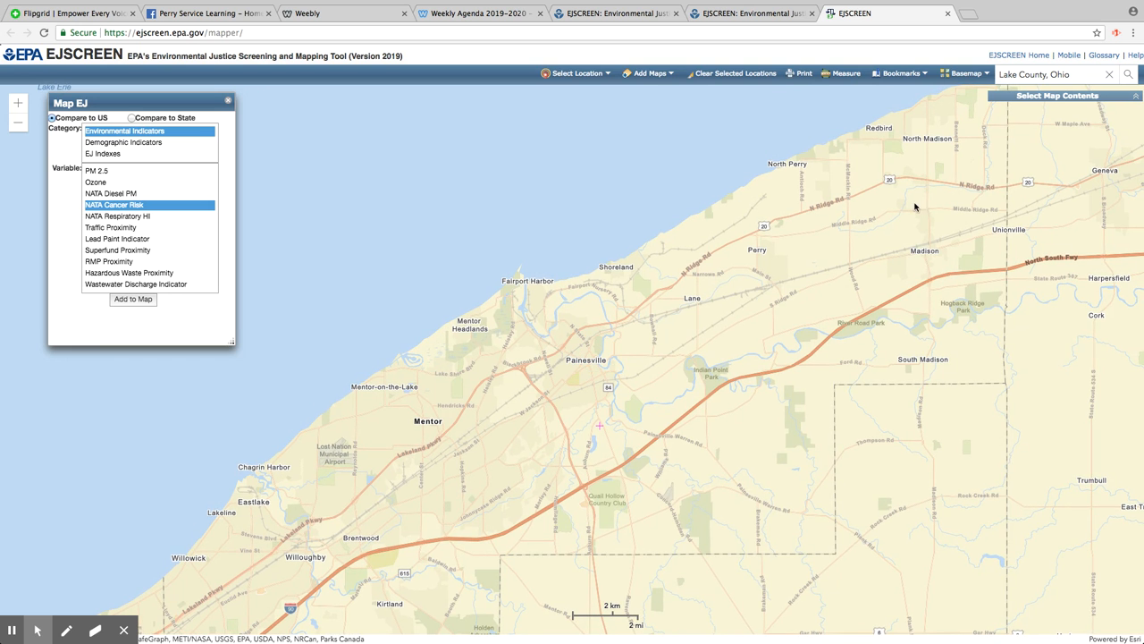
{"action": "scroll", "coordinate": [537, 228], "scroll_direction": "down", "scroll_amount": 1}
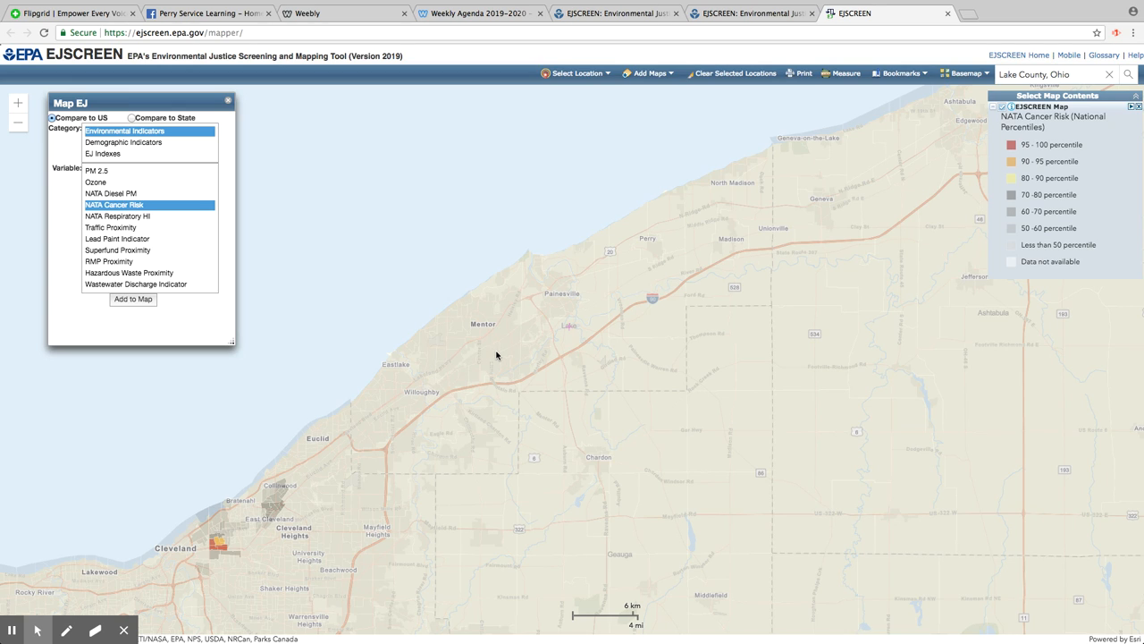
{"action": "left_click", "coordinate": [739, 177]}
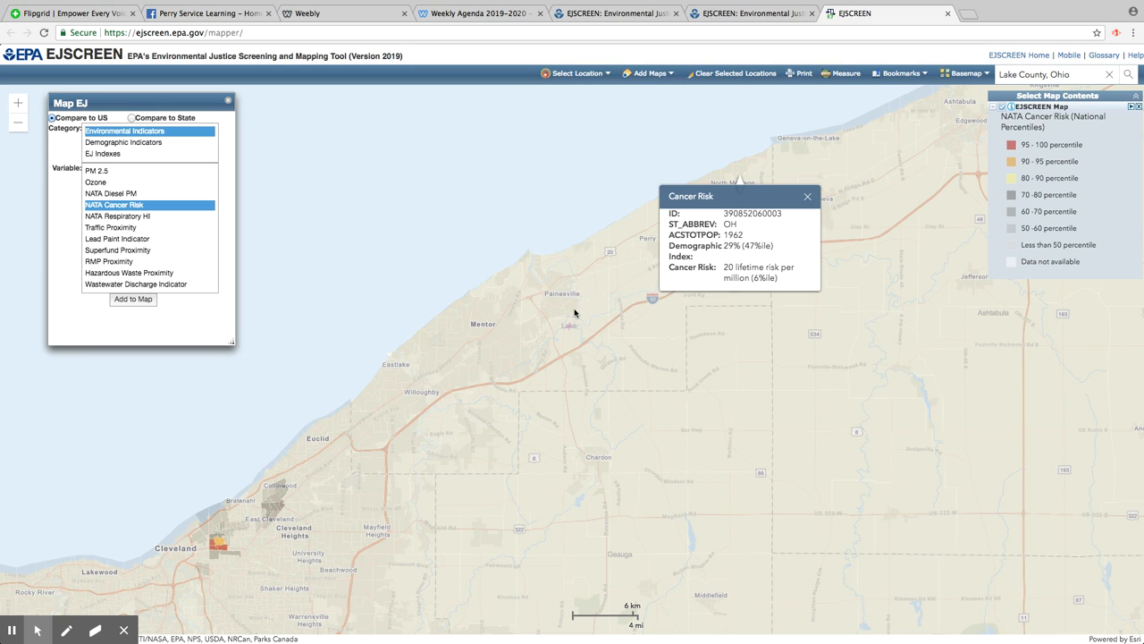
{"action": "left_click", "coordinate": [484, 340]}
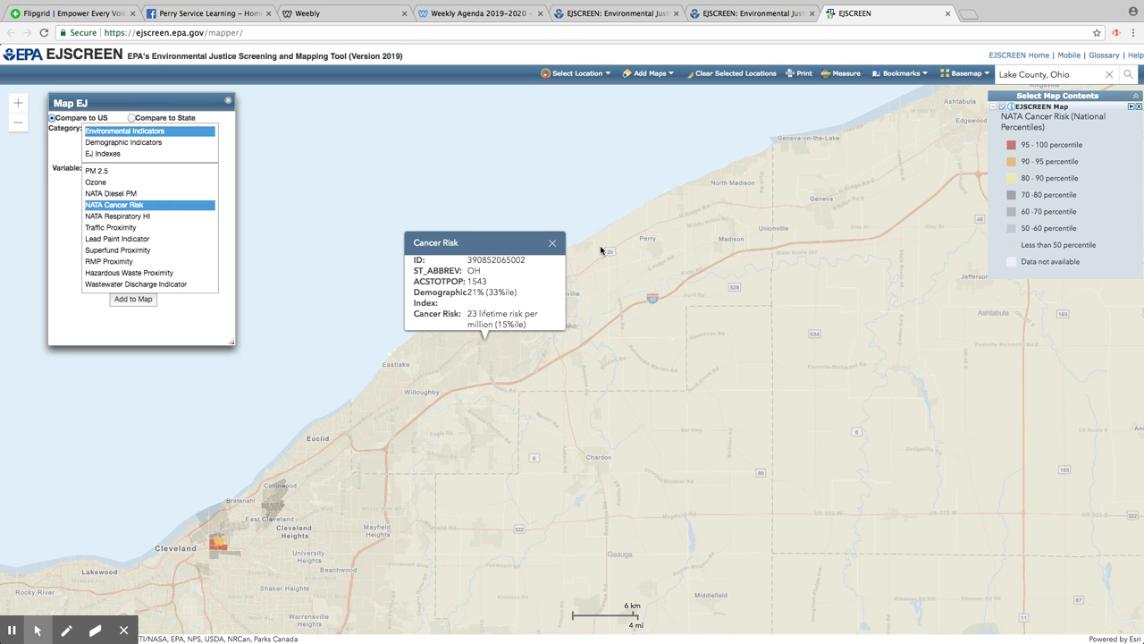
{"action": "left_click", "coordinate": [552, 243]}
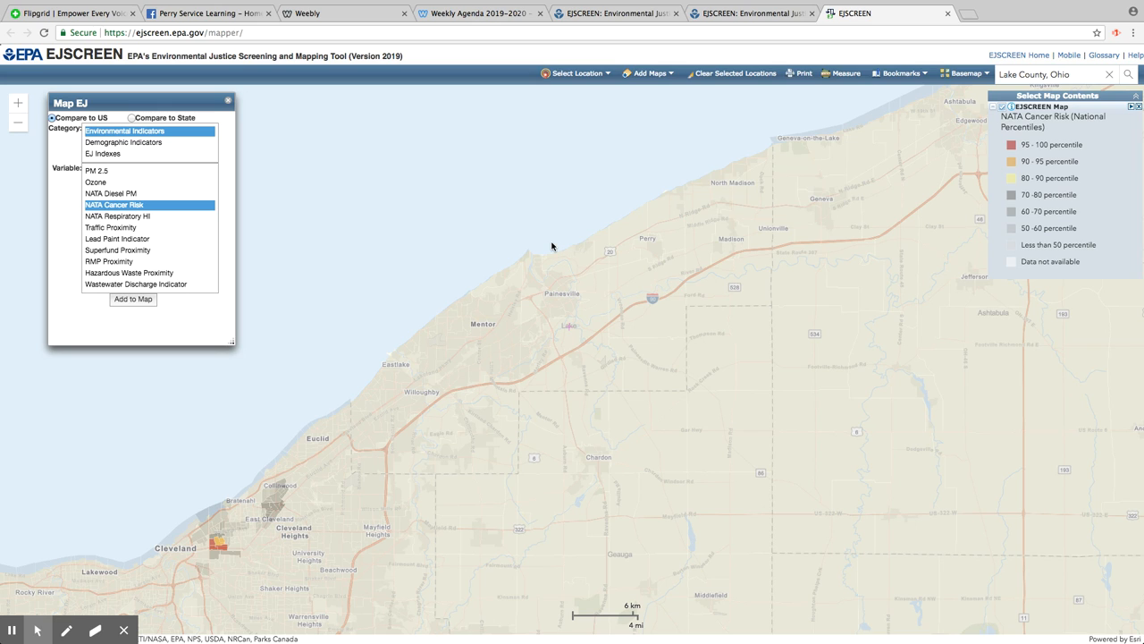